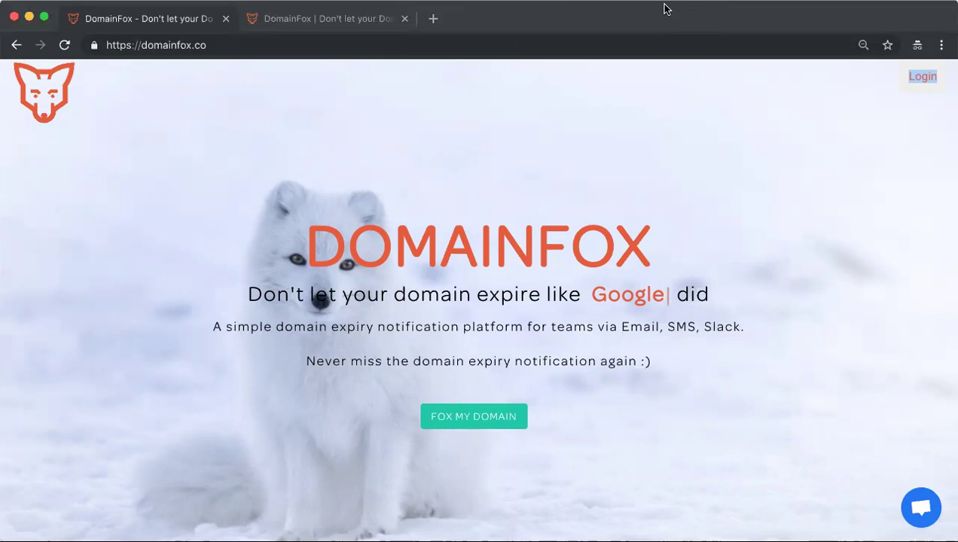
{"action": "left_click", "coordinate": [505, 47]}
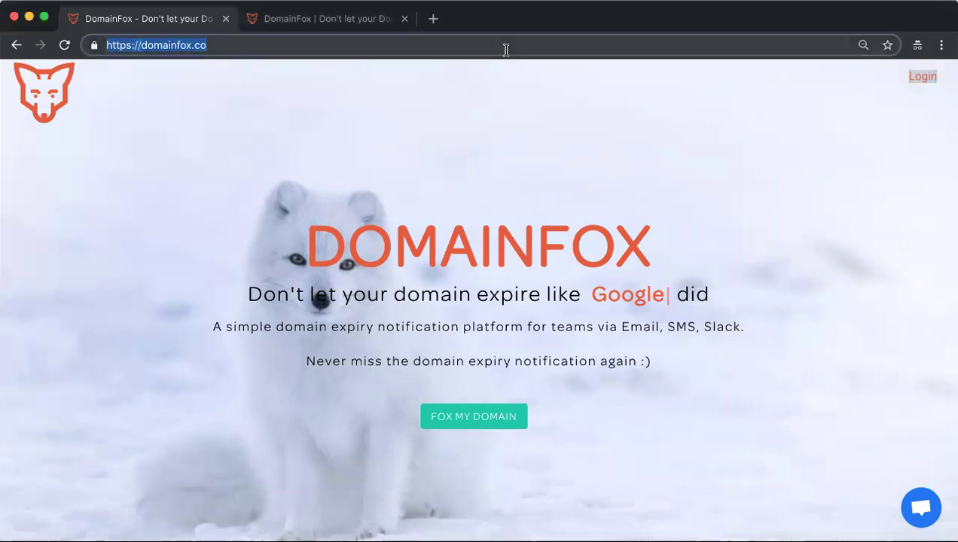
{"action": "key", "text": "super+shift+slash"}
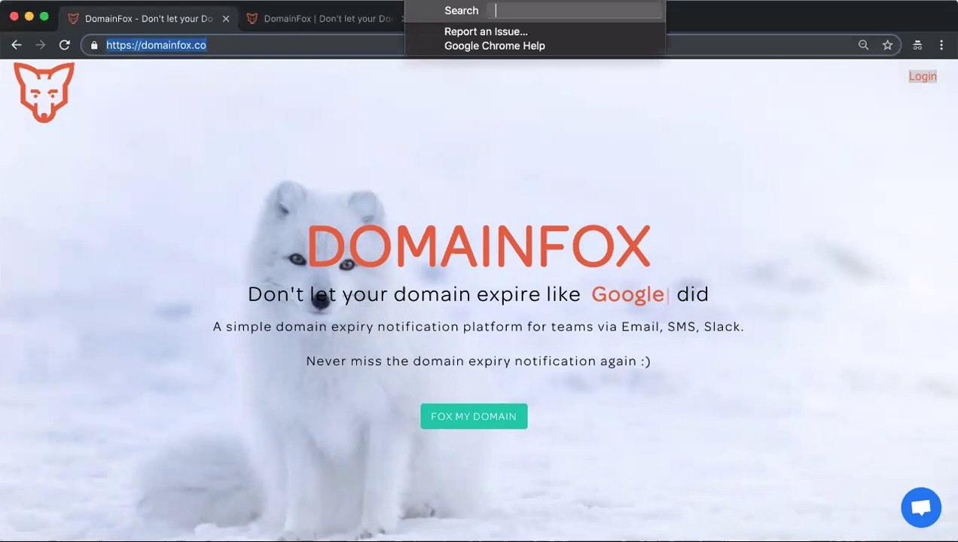
{"action": "left_click", "coordinate": [614, 134]}
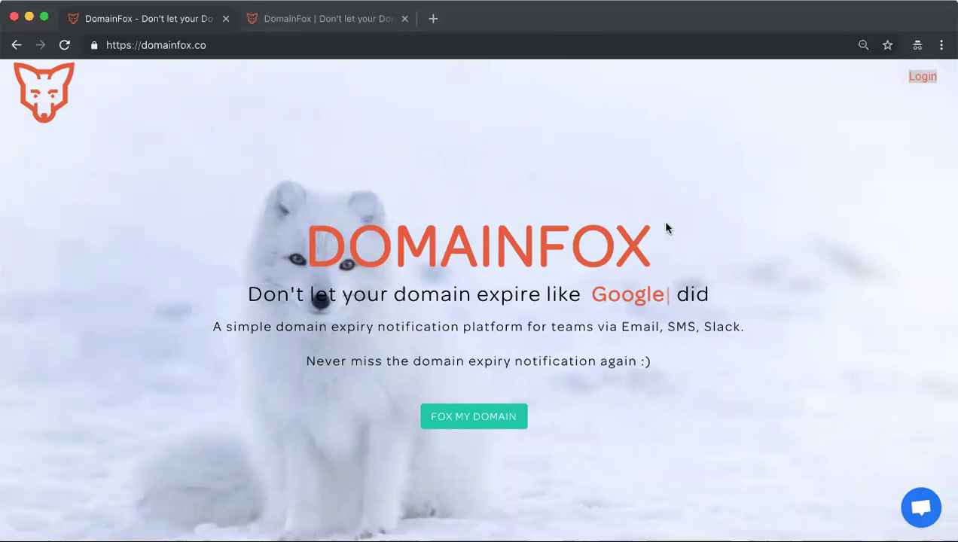
{"action": "left_click", "coordinate": [928, 20]}
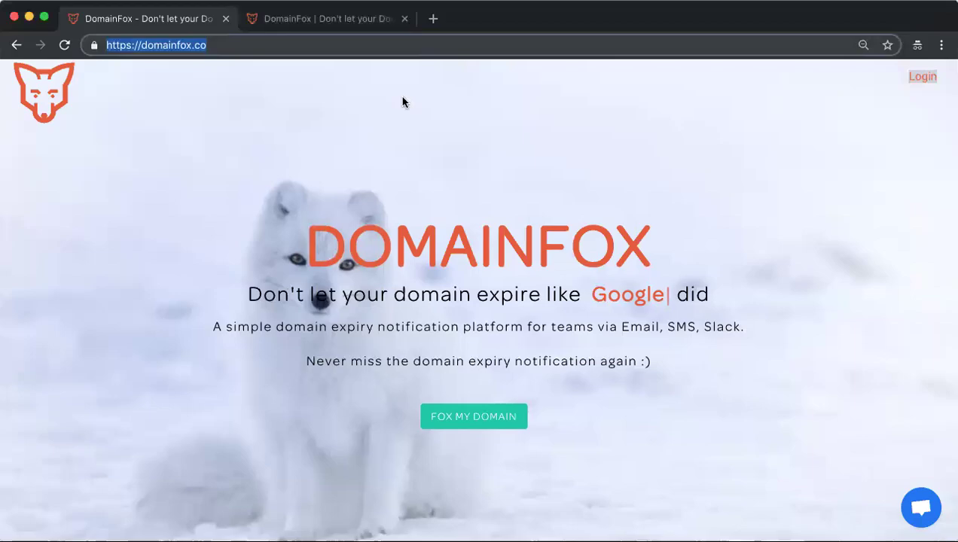
{"action": "left_click", "coordinate": [293, 19]}
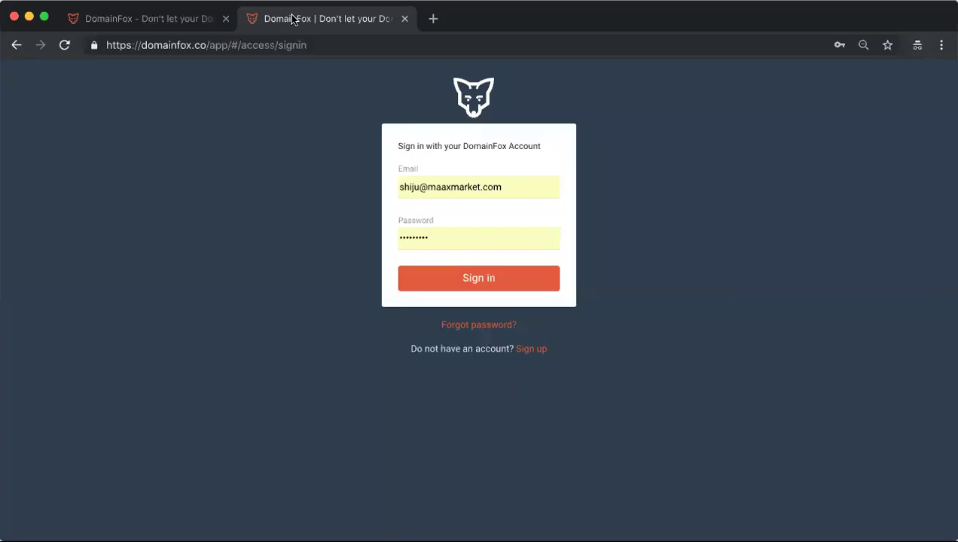
{"action": "left_click", "coordinate": [191, 16]}
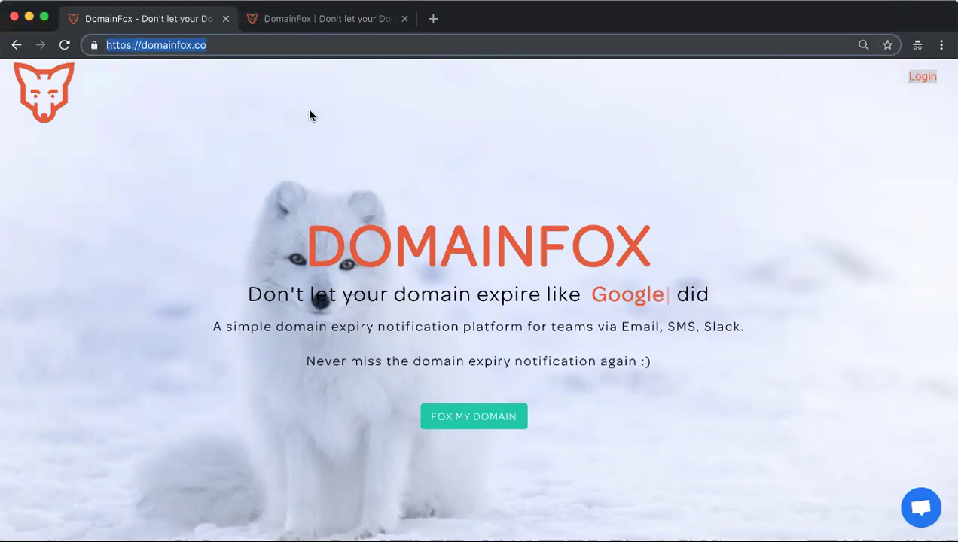
- Read the DomainFox homepage's story section and its overview of email, SMS and Slack notifications
{"action": "scroll", "coordinate": [310, 111], "scroll_direction": "down", "scroll_amount": 1}
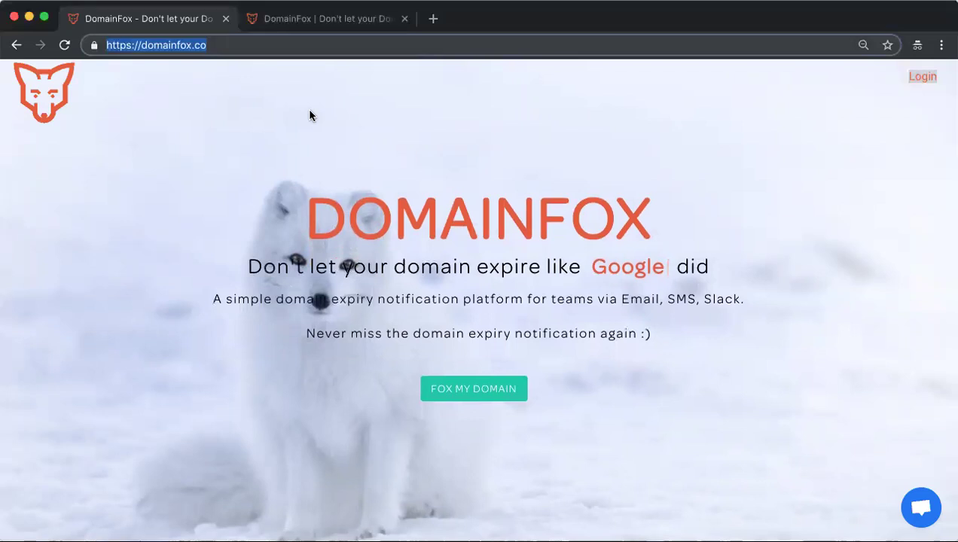
{"action": "scroll", "coordinate": [309, 115], "scroll_direction": "down", "scroll_amount": 1}
{"action": "scroll", "coordinate": [310, 115], "scroll_direction": "down", "scroll_amount": 5}
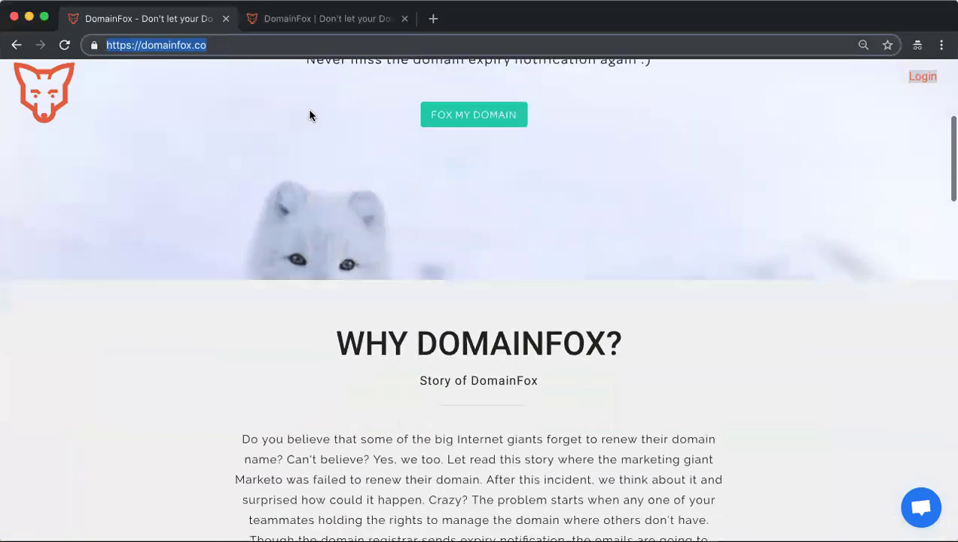
{"action": "scroll", "coordinate": [310, 115], "scroll_direction": "down", "scroll_amount": 4}
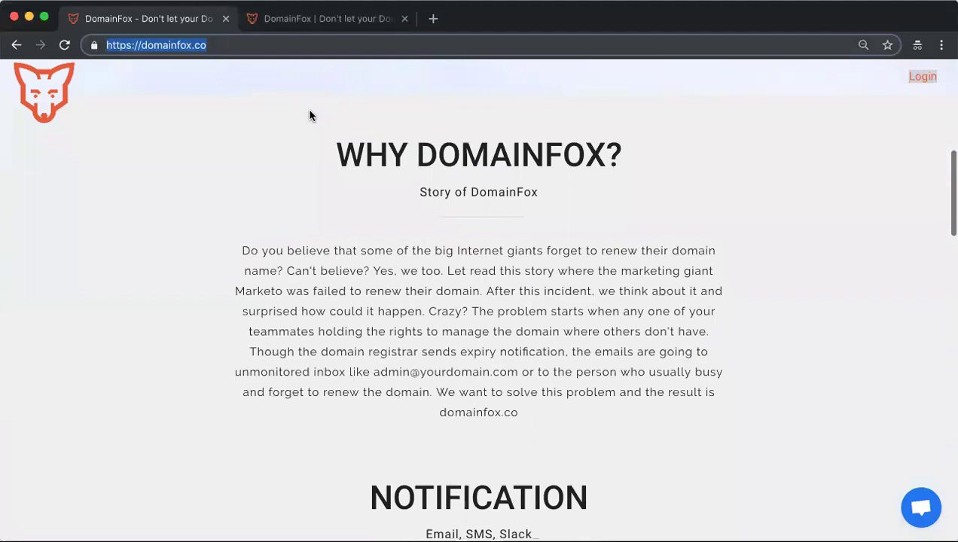
{"action": "scroll", "coordinate": [310, 115], "scroll_direction": "down", "scroll_amount": 7}
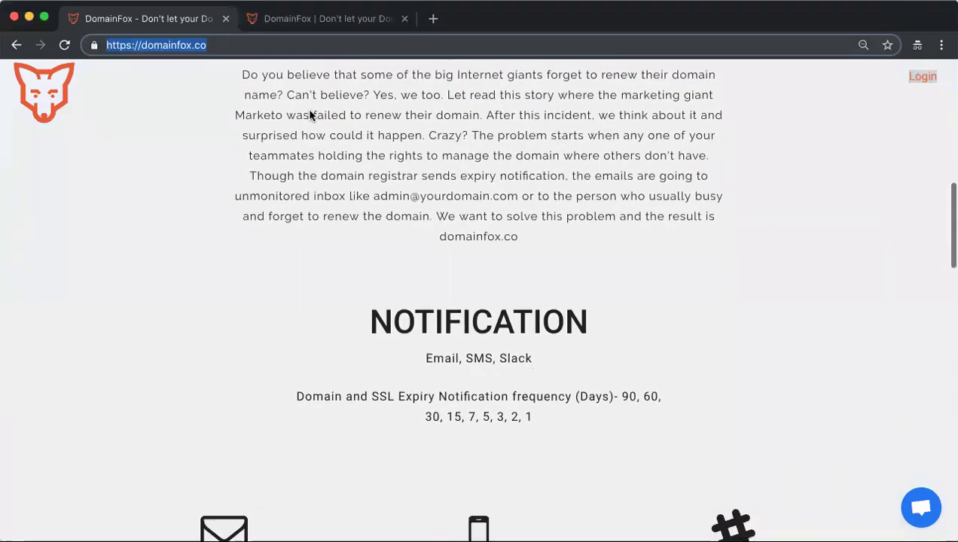
{"action": "scroll", "coordinate": [310, 115], "scroll_direction": "down", "scroll_amount": 1}
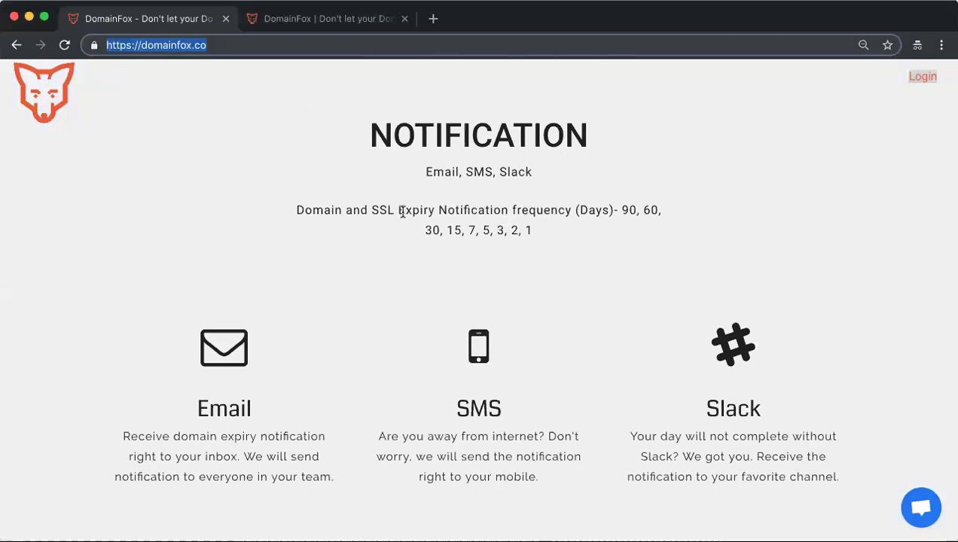
{"action": "scroll", "coordinate": [403, 212], "scroll_direction": "down", "scroll_amount": 2}
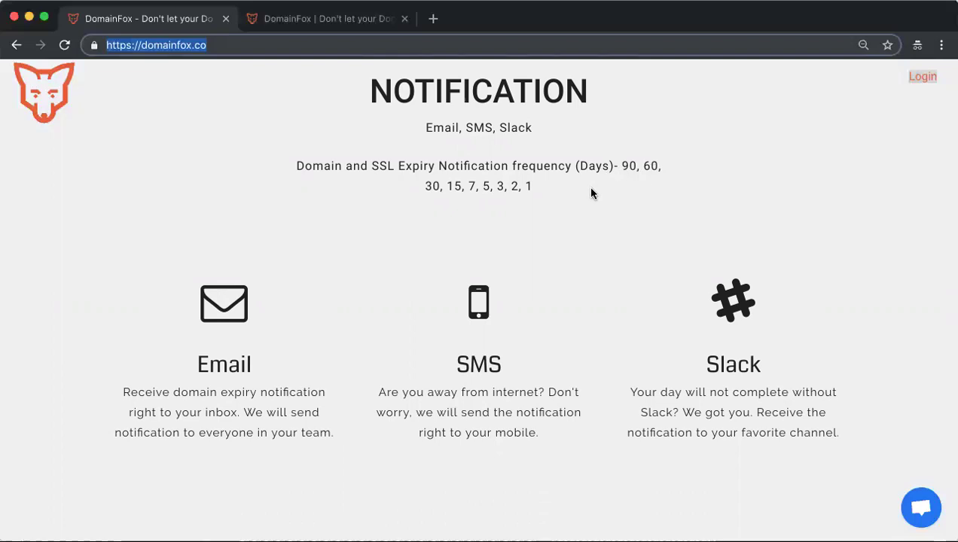
{"action": "scroll", "coordinate": [534, 192], "scroll_direction": "down", "scroll_amount": 2}
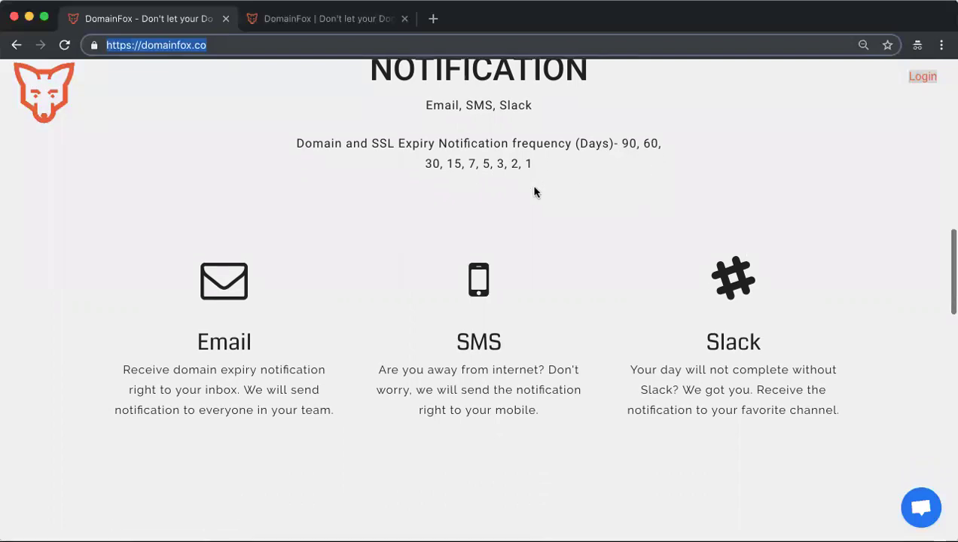
{"action": "scroll", "coordinate": [534, 192], "scroll_direction": "down", "scroll_amount": 5}
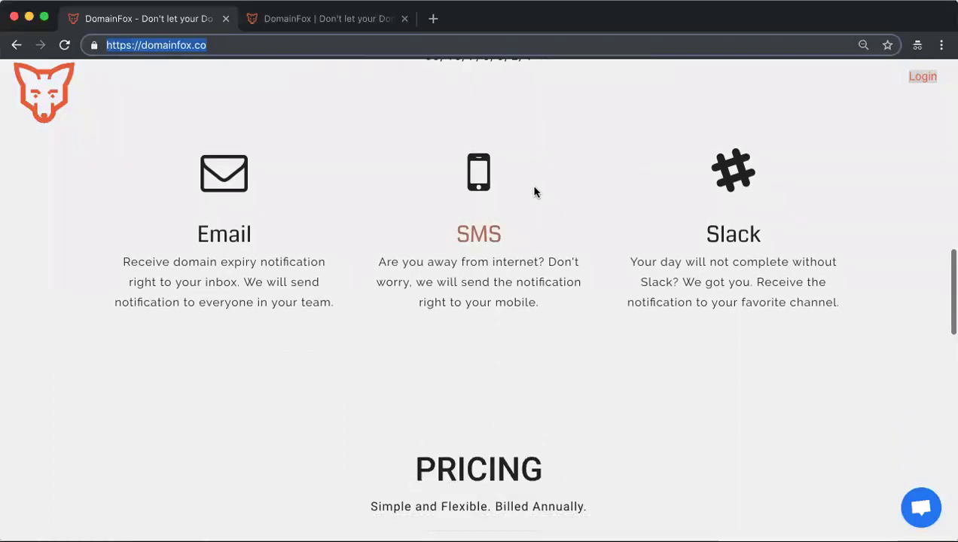
{"action": "scroll", "coordinate": [534, 191], "scroll_direction": "up", "scroll_amount": 2}
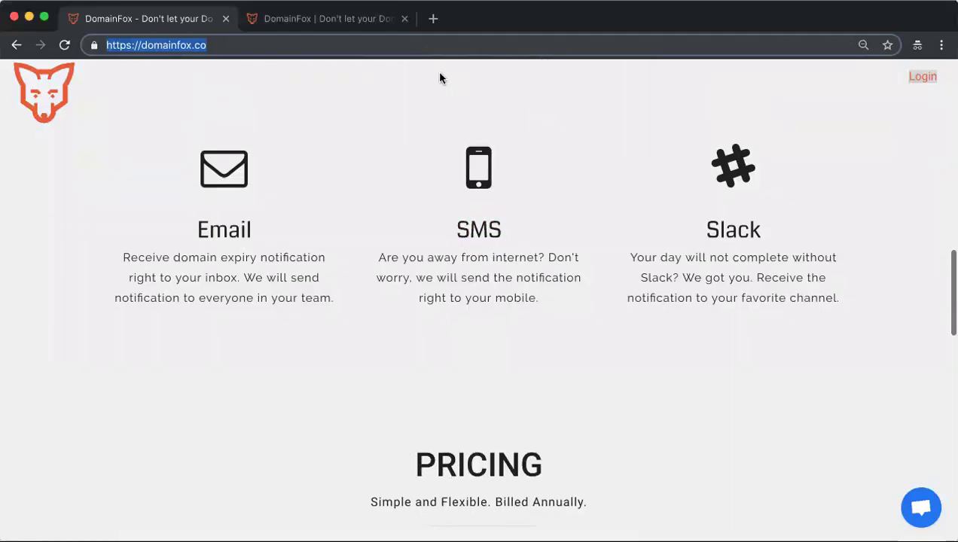
- Sign in to the DomainFox account with the prefilled email and password
{"action": "left_click", "coordinate": [337, 21]}
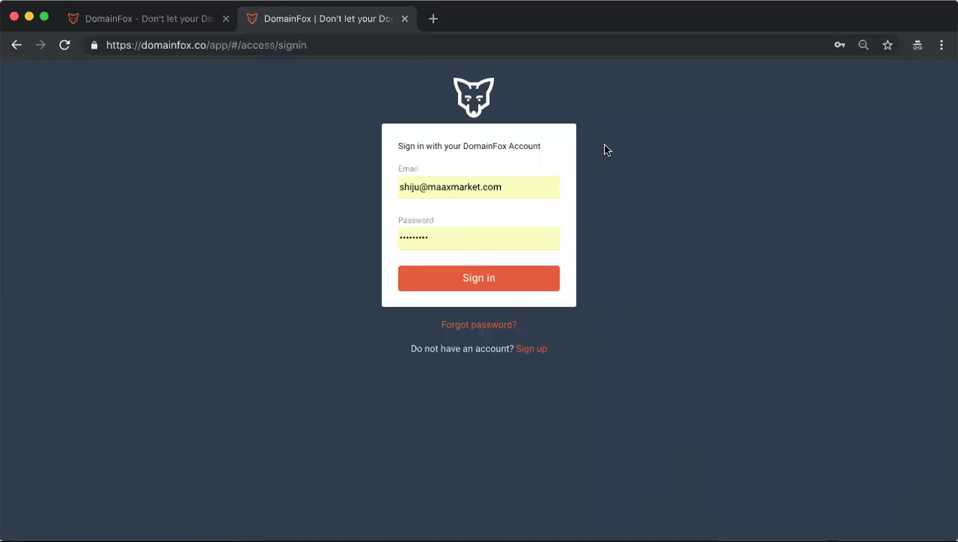
{"action": "left_click", "coordinate": [490, 278]}
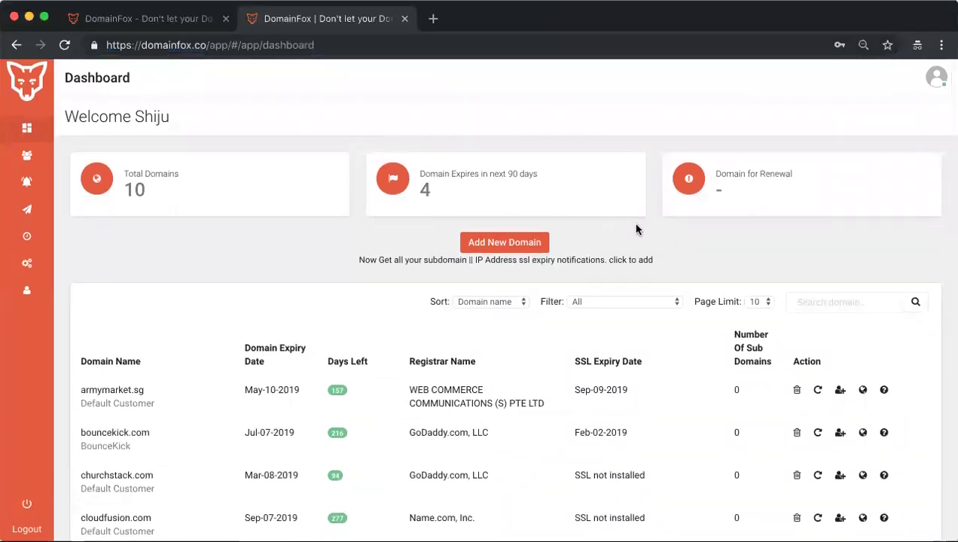
- View the form for adding a new domain, subdomain or IP address and close it without adding one
{"action": "left_click", "coordinate": [519, 249]}
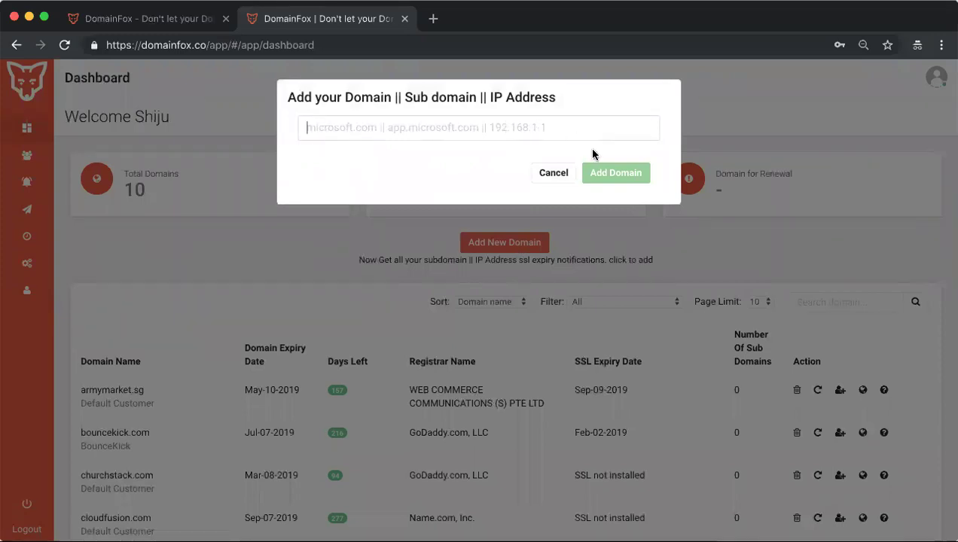
{"action": "left_click", "coordinate": [560, 174]}
- Examine the dashboard's domain list, including the domain expiry date, registrar and SSL expiry date of armymarket.sg
{"action": "scroll", "coordinate": [558, 227], "scroll_direction": "down", "scroll_amount": 3}
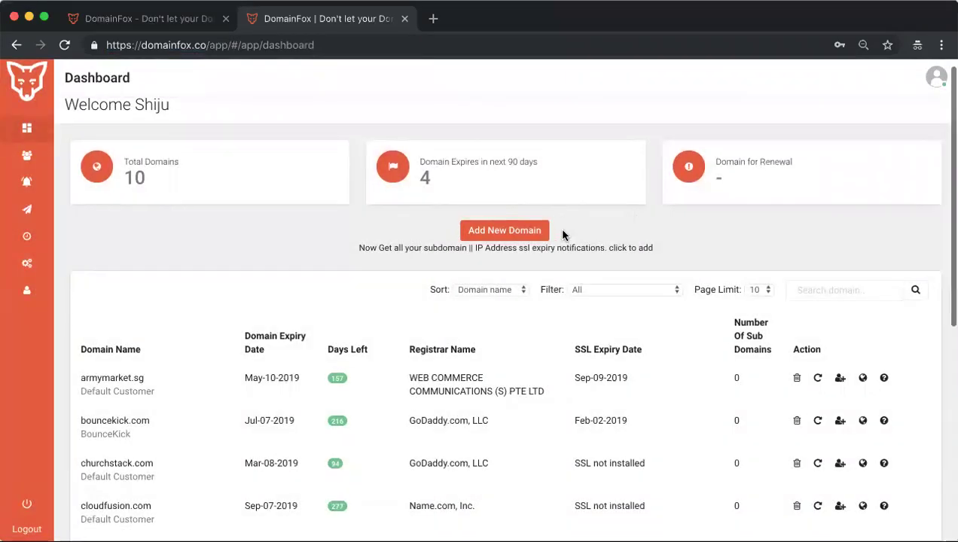
{"action": "scroll", "coordinate": [562, 236], "scroll_direction": "down", "scroll_amount": 3}
{"action": "scroll", "coordinate": [562, 236], "scroll_direction": "up", "scroll_amount": 1}
{"action": "scroll", "coordinate": [562, 236], "scroll_direction": "down", "scroll_amount": 1}
{"action": "scroll", "coordinate": [561, 236], "scroll_direction": "down", "scroll_amount": 1}
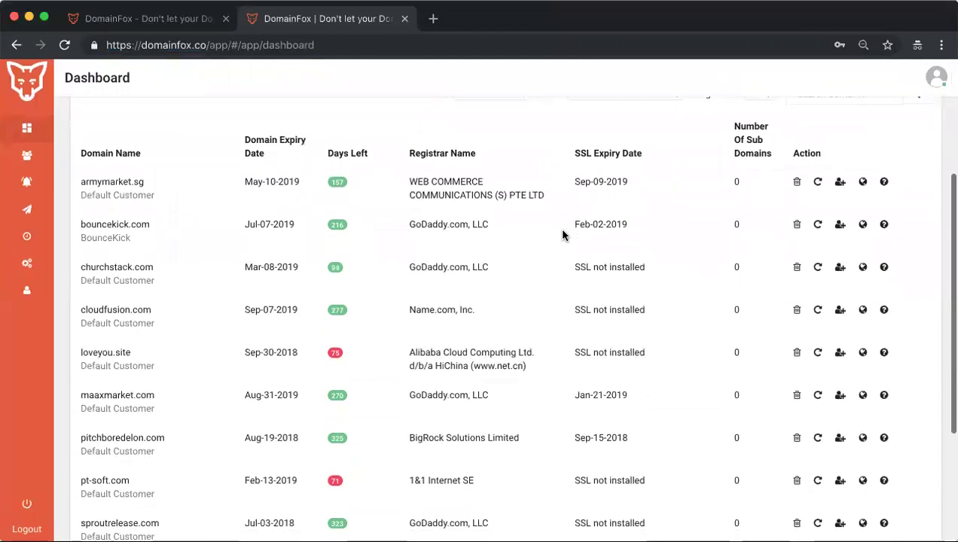
{"action": "triple_click", "coordinate": [265, 181]}
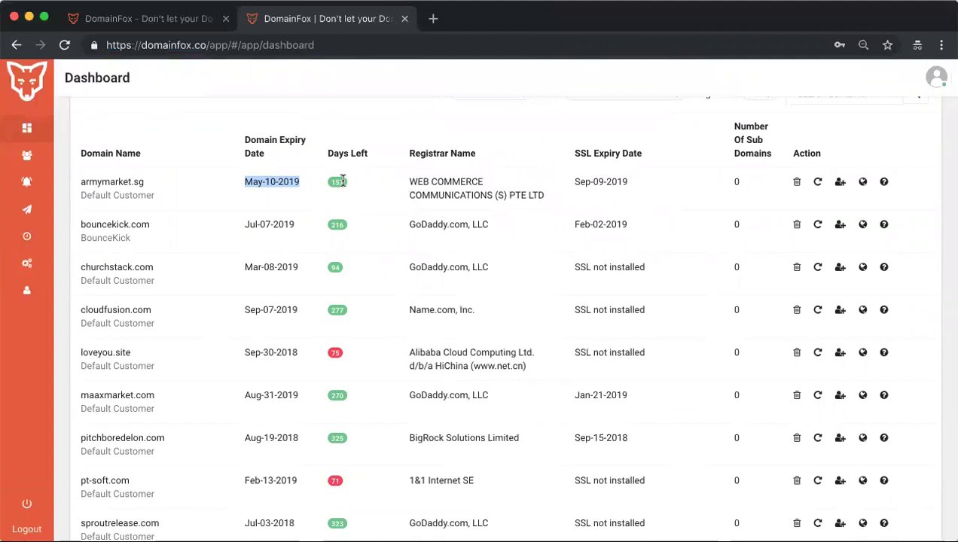
{"action": "scroll", "coordinate": [342, 182], "scroll_direction": "up", "scroll_amount": 1}
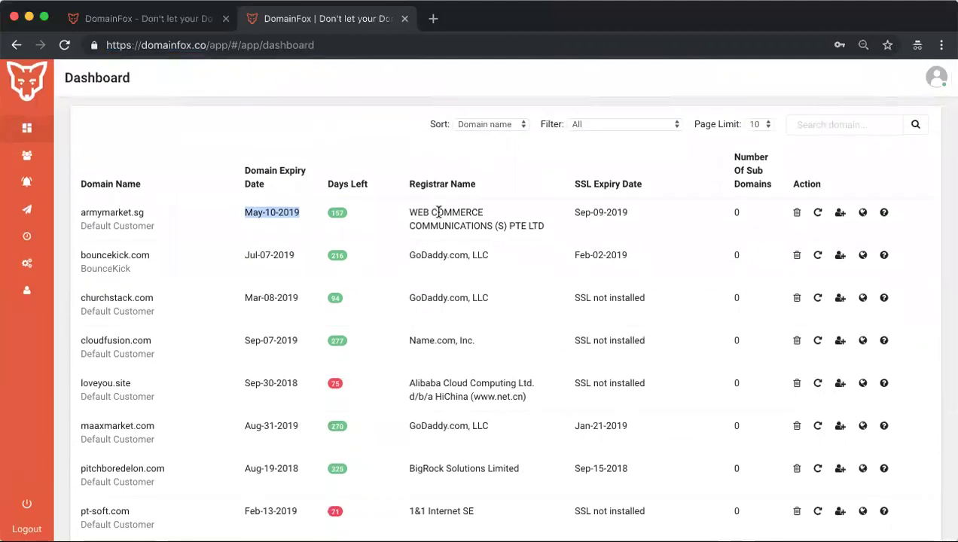
{"action": "triple_click", "coordinate": [439, 212]}
{"action": "scroll", "coordinate": [500, 205], "scroll_direction": "up", "scroll_amount": 1}
{"action": "scroll", "coordinate": [500, 205], "scroll_direction": "up", "scroll_amount": 1}
{"action": "triple_click", "coordinate": [591, 242]}
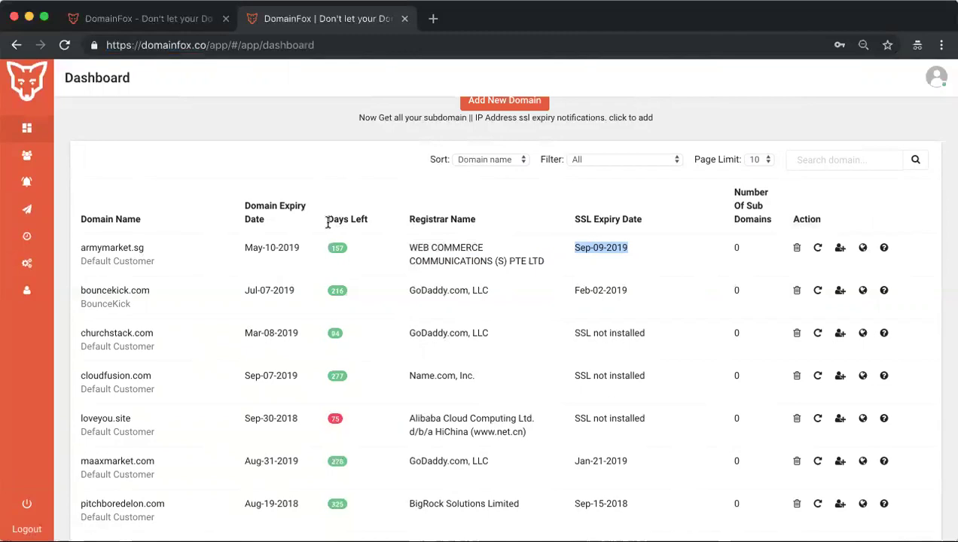
- View the form for adding a subdomain to armymarket.sg and cancel it
{"action": "left_click", "coordinate": [864, 249]}
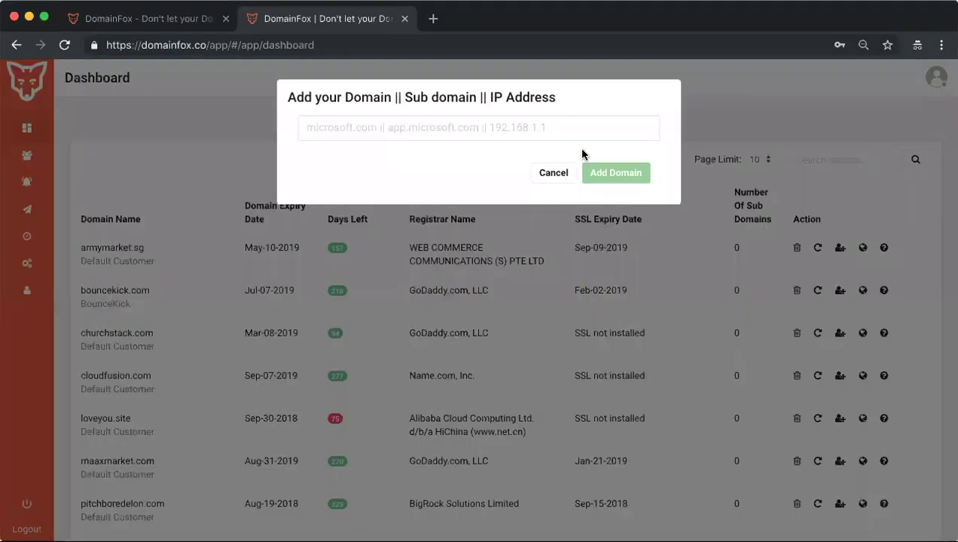
{"action": "left_click", "coordinate": [554, 172]}
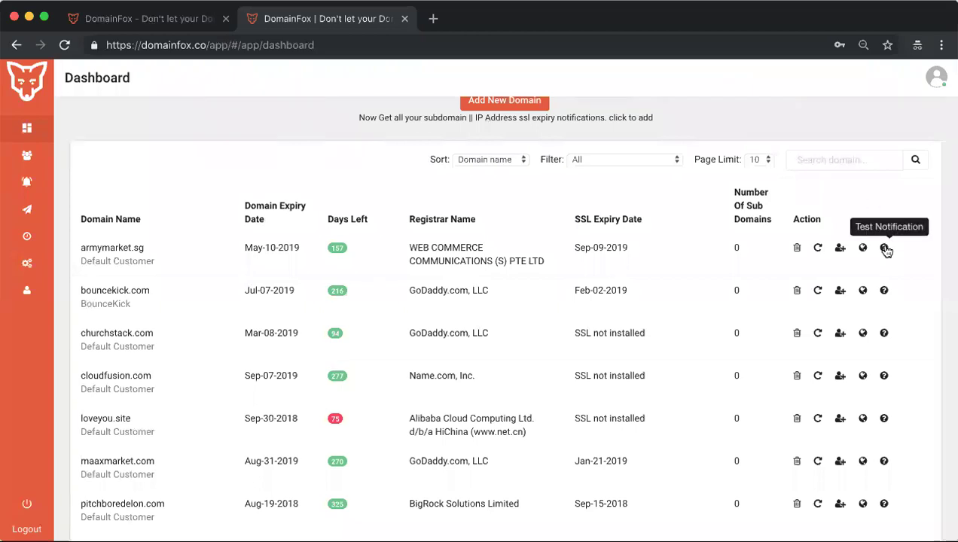
- Send a test notification for armymarket.sg and dismiss the status messages
{"action": "left_click", "coordinate": [884, 249]}
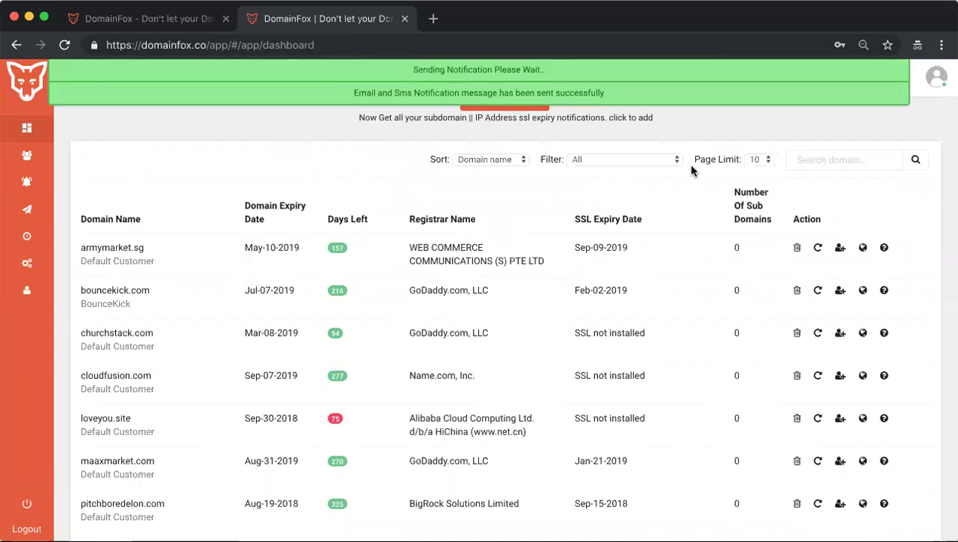
{"action": "left_click", "coordinate": [559, 71]}
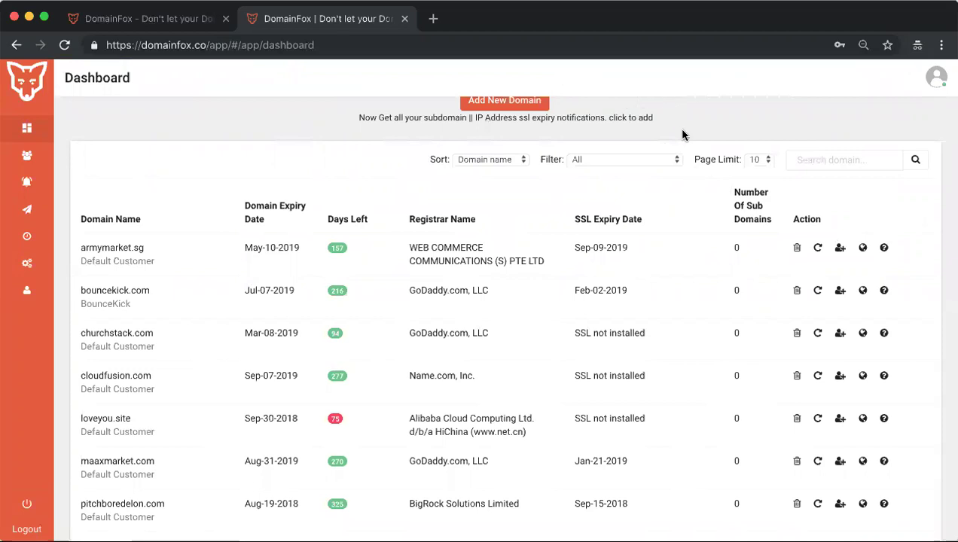
- Open the notification settings and review the email and SMS options for domain and SSL expiry, plus the Slack option
{"action": "scroll", "coordinate": [682, 135], "scroll_direction": "up", "scroll_amount": 1}
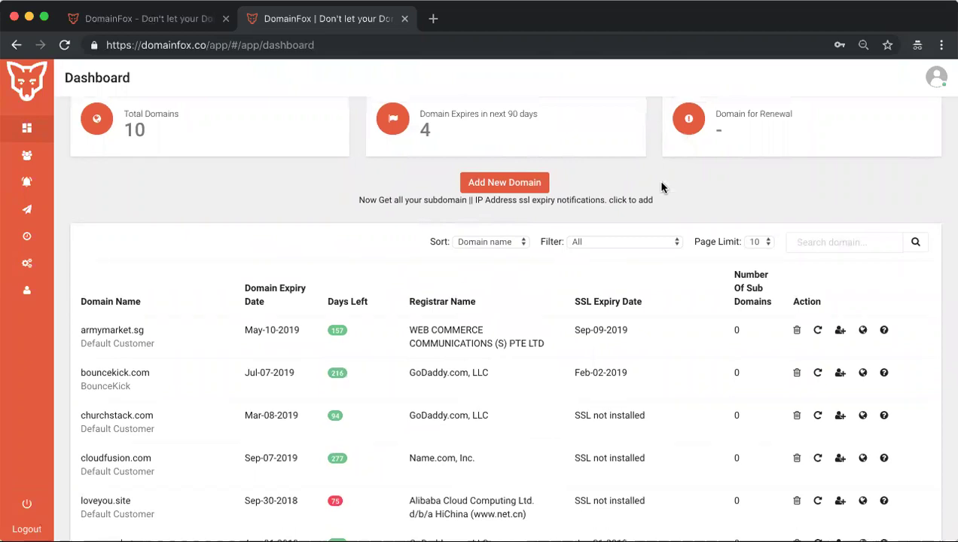
{"action": "scroll", "coordinate": [662, 187], "scroll_direction": "up", "scroll_amount": 1}
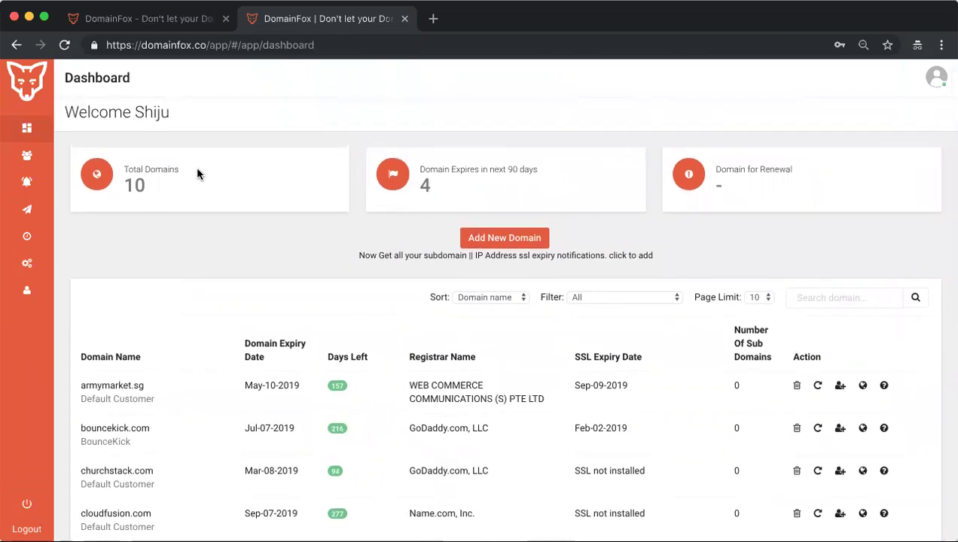
{"action": "left_click", "coordinate": [32, 185]}
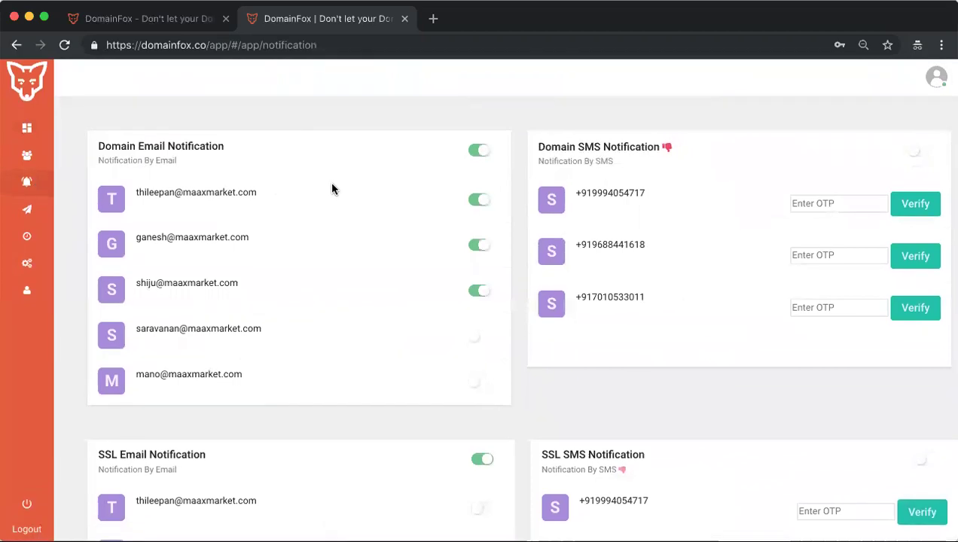
{"action": "left_click", "coordinate": [45, 189]}
{"action": "scroll", "coordinate": [434, 187], "scroll_direction": "down", "scroll_amount": 2}
{"action": "scroll", "coordinate": [445, 187], "scroll_direction": "up", "scroll_amount": 2}
{"action": "scroll", "coordinate": [605, 165], "scroll_direction": "down", "scroll_amount": 3}
{"action": "scroll", "coordinate": [605, 172], "scroll_direction": "down", "scroll_amount": 1}
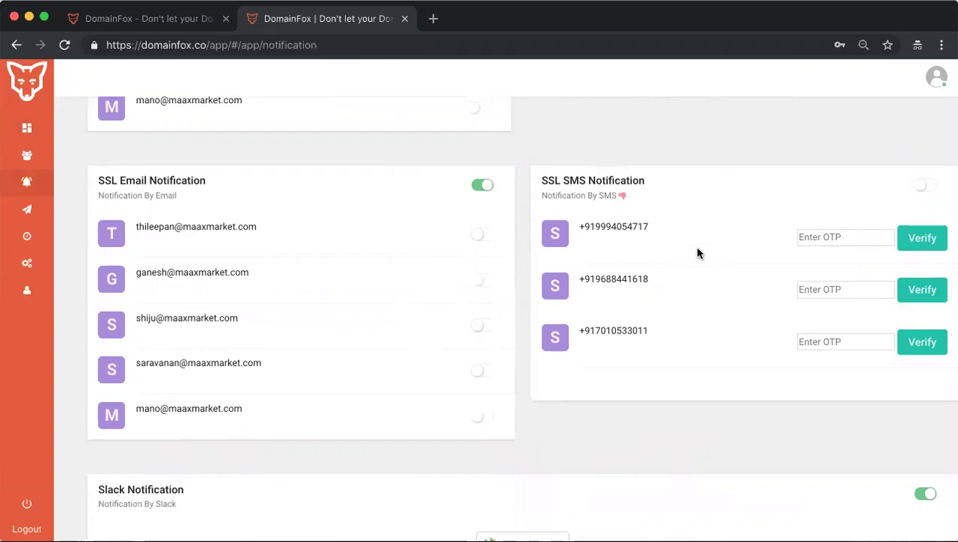
{"action": "scroll", "coordinate": [696, 253], "scroll_direction": "down", "scroll_amount": 2}
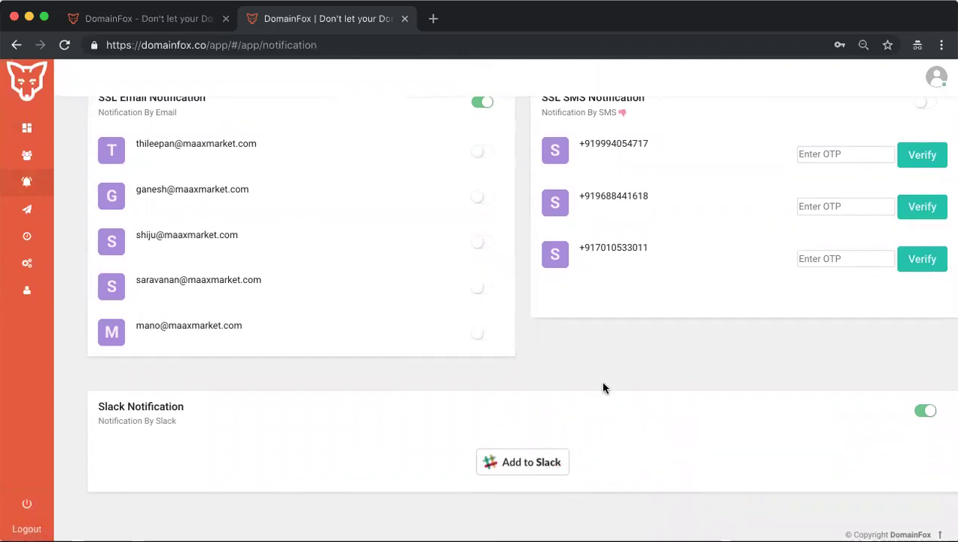
{"action": "scroll", "coordinate": [603, 388], "scroll_direction": "up", "scroll_amount": 5}
{"action": "scroll", "coordinate": [602, 388], "scroll_direction": "up", "scroll_amount": 2}
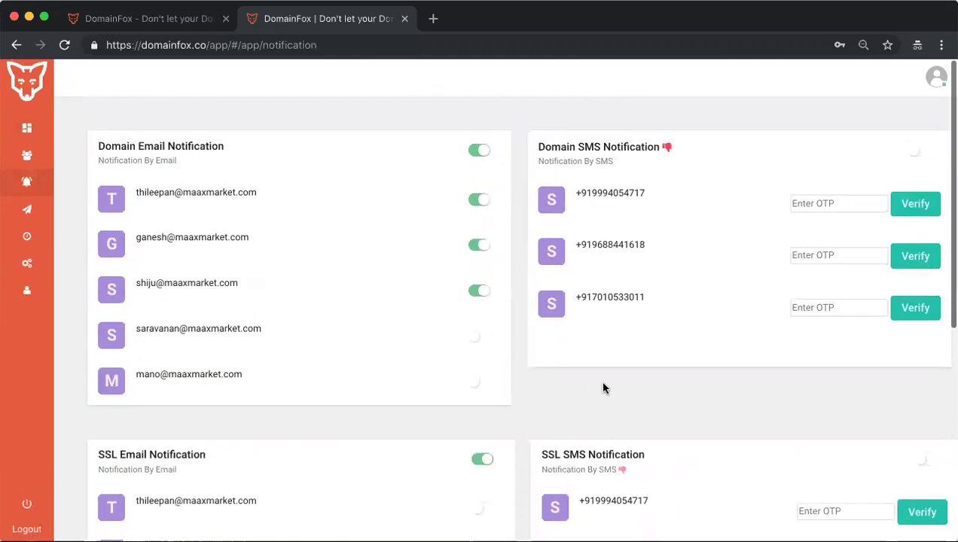
{"action": "left_click", "coordinate": [907, 150]}
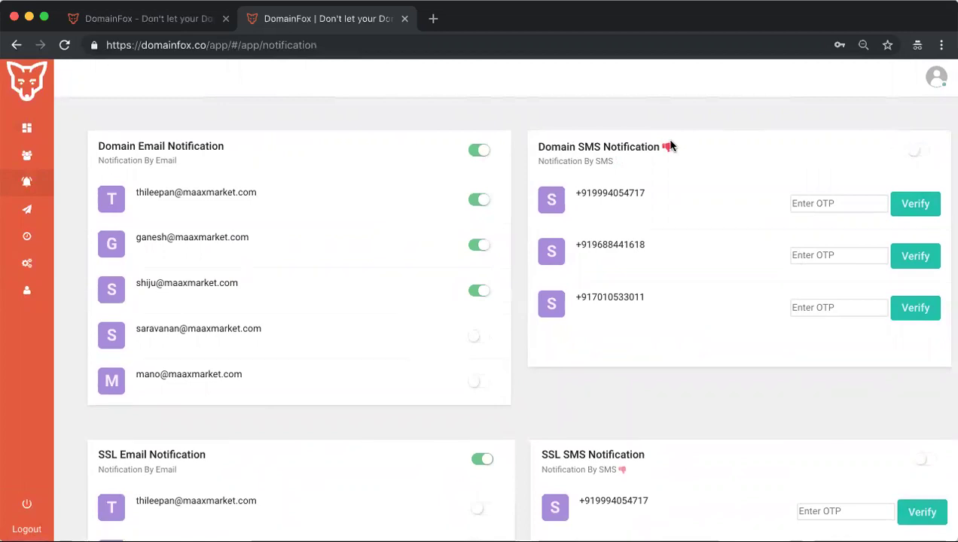
- Open the account's activity log to check the sent notifications and logins
{"action": "left_click", "coordinate": [33, 238]}
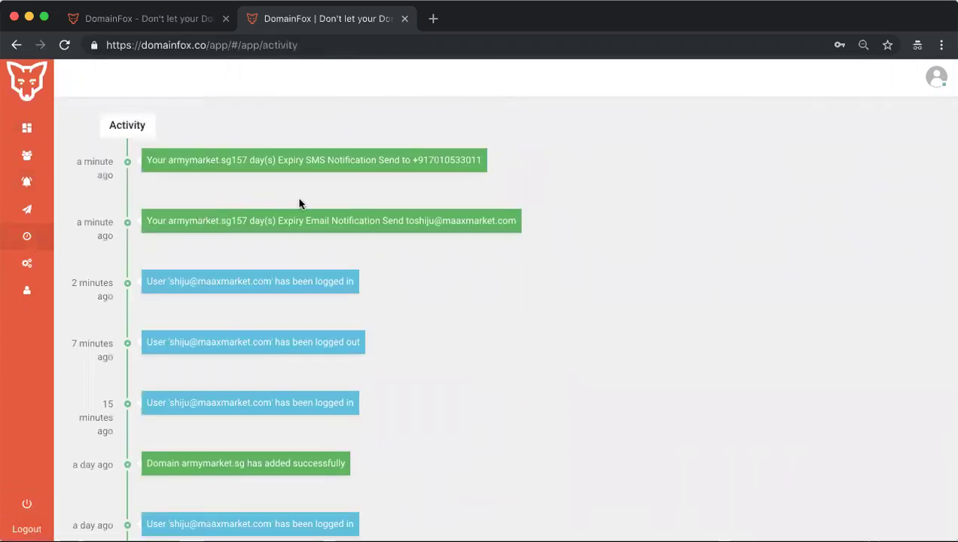
- Examine the activity log's recent and older entries for notifications, logins, logouts and domain additions
{"action": "scroll", "coordinate": [385, 261], "scroll_direction": "down", "scroll_amount": 3}
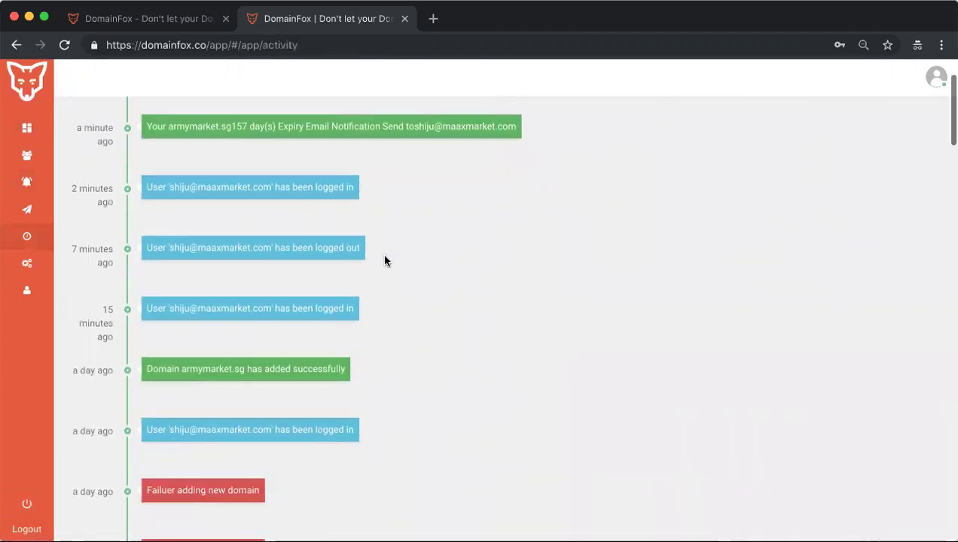
{"action": "scroll", "coordinate": [385, 261], "scroll_direction": "down", "scroll_amount": 5}
{"action": "scroll", "coordinate": [385, 261], "scroll_direction": "up", "scroll_amount": 5}
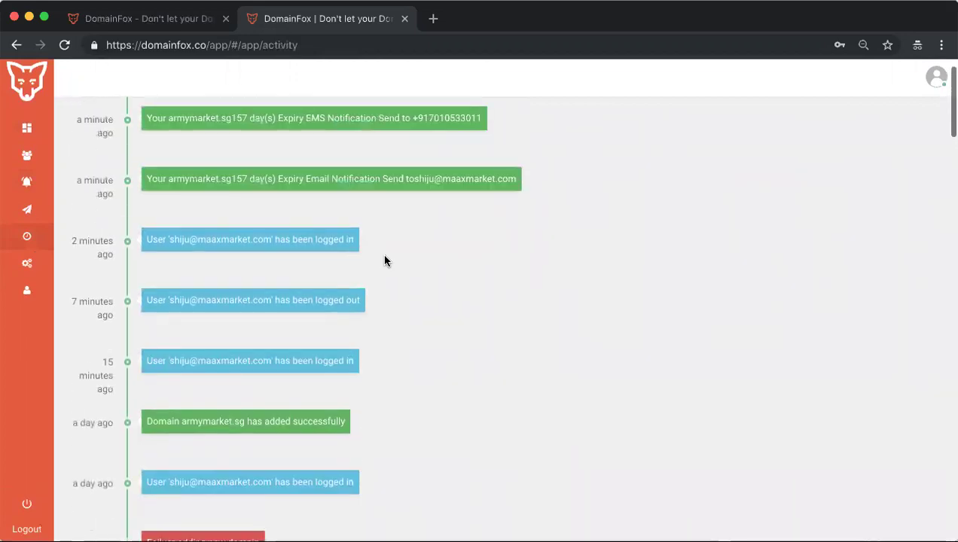
{"action": "scroll", "coordinate": [385, 260], "scroll_direction": "up", "scroll_amount": 1}
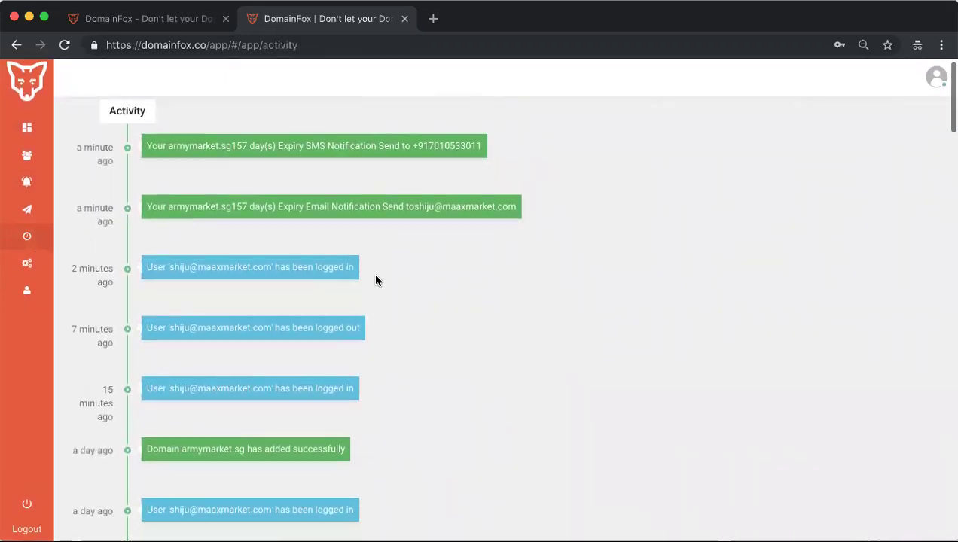
{"action": "scroll", "coordinate": [376, 279], "scroll_direction": "down", "scroll_amount": 3}
{"action": "scroll", "coordinate": [376, 278], "scroll_direction": "up", "scroll_amount": 4}
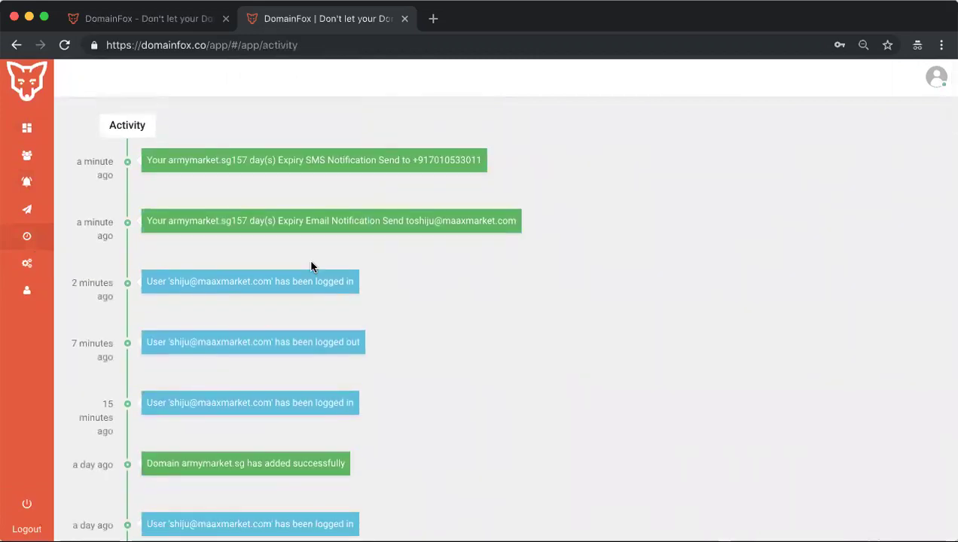
{"action": "scroll", "coordinate": [292, 299], "scroll_direction": "down", "scroll_amount": 2}
{"action": "scroll", "coordinate": [256, 294], "scroll_direction": "up", "scroll_amount": 2}
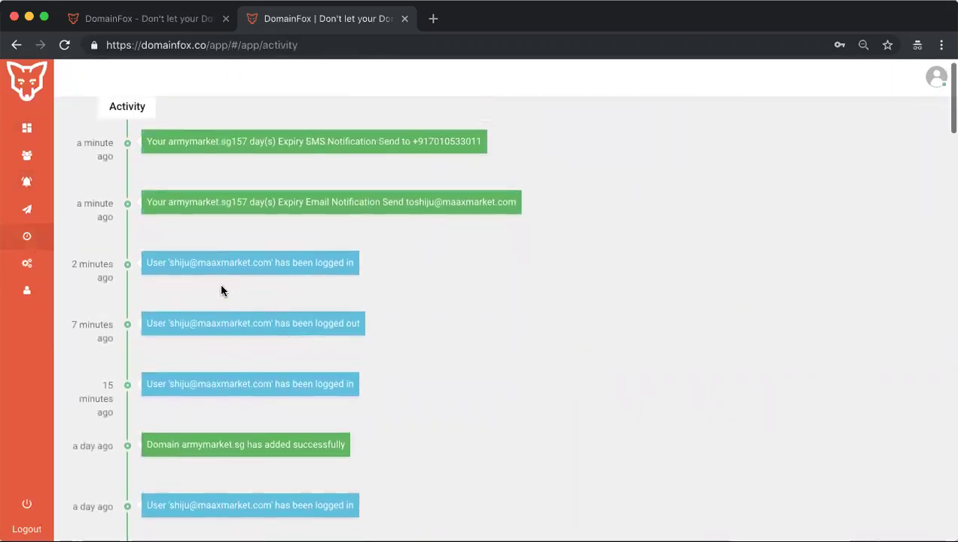
- Open the billing plan details and review the plan limits, highlighting the notification period values
{"action": "left_click", "coordinate": [29, 267]}
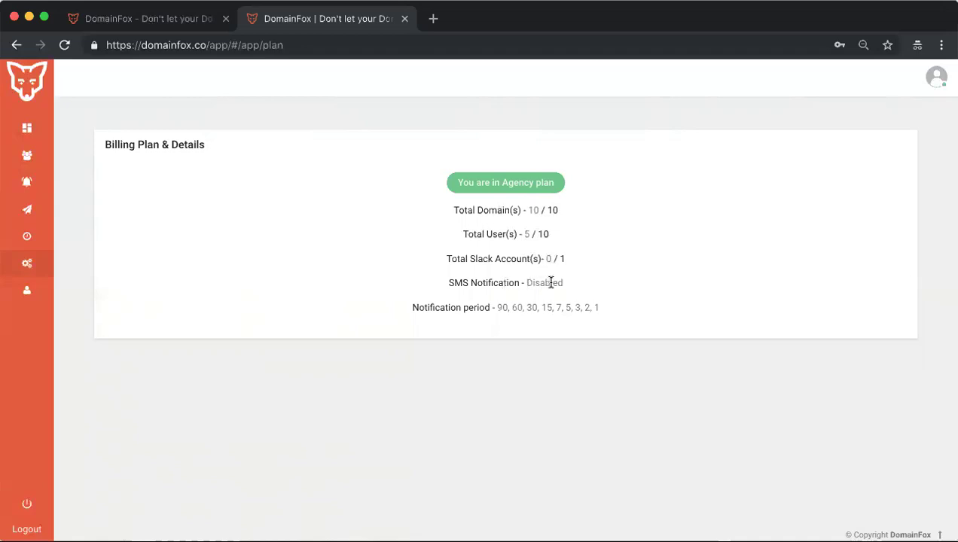
{"action": "left_click_drag", "start_coordinate": [494, 307], "coordinate": [622, 312]}
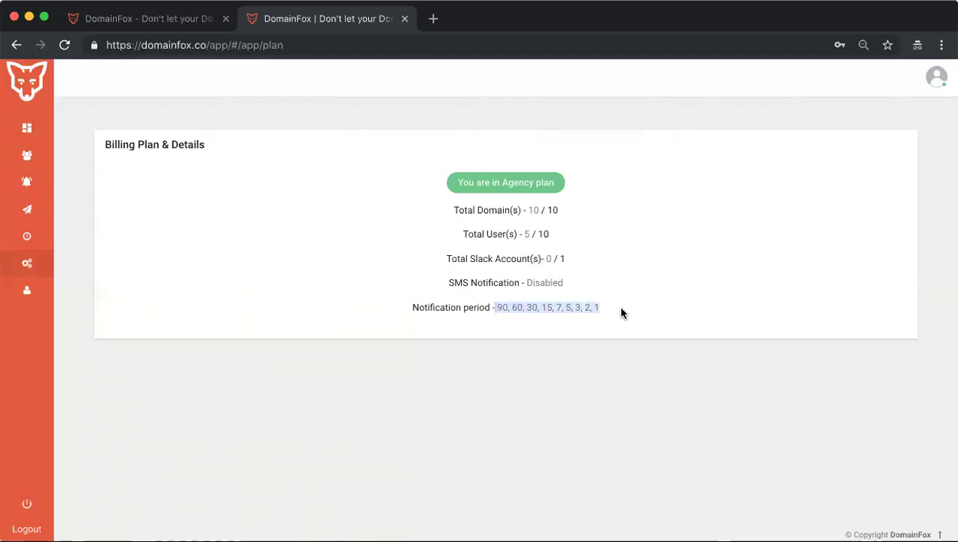
{"action": "left_click", "coordinate": [620, 311]}
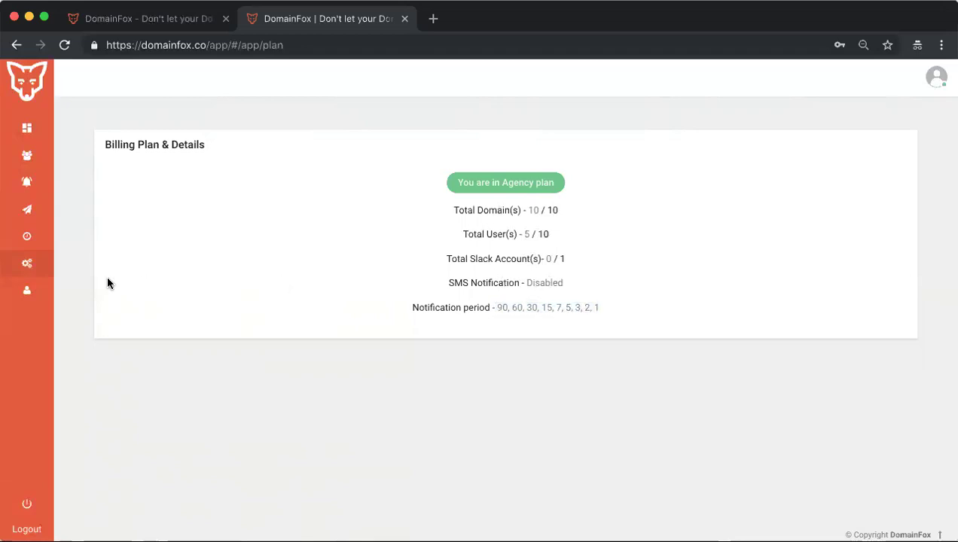
- Open the list of users, check the role options in the user invitation form and cancel the invitation
{"action": "left_click", "coordinate": [29, 296]}
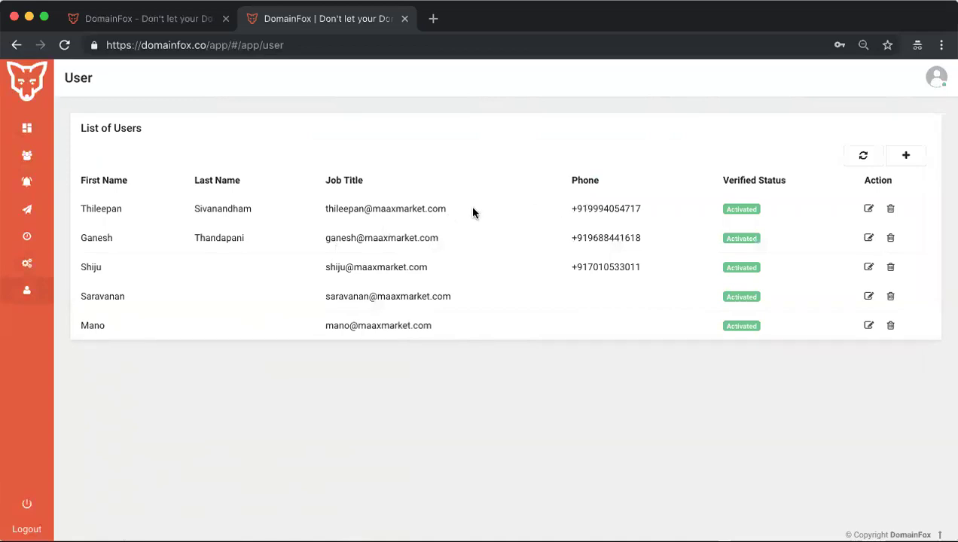
{"action": "left_click", "coordinate": [906, 155]}
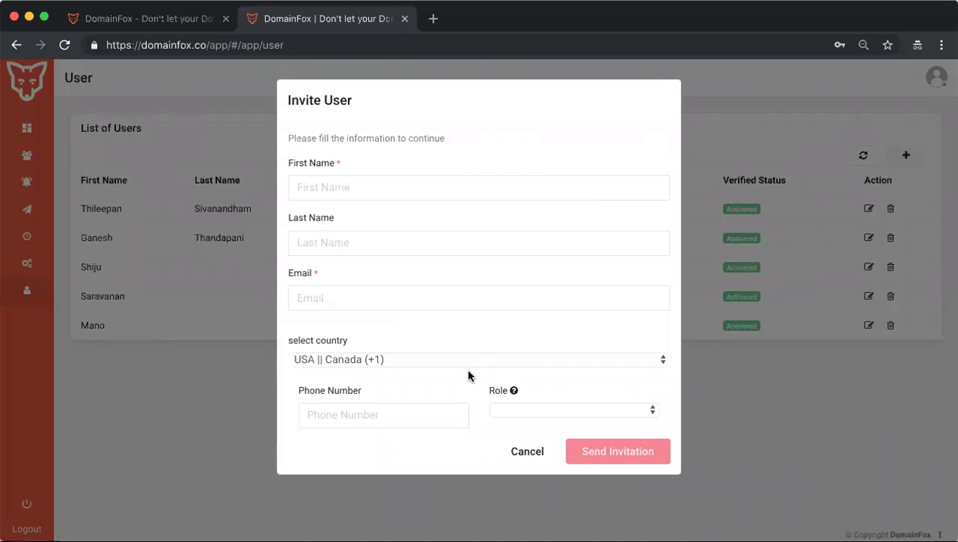
{"action": "left_click", "coordinate": [554, 411]}
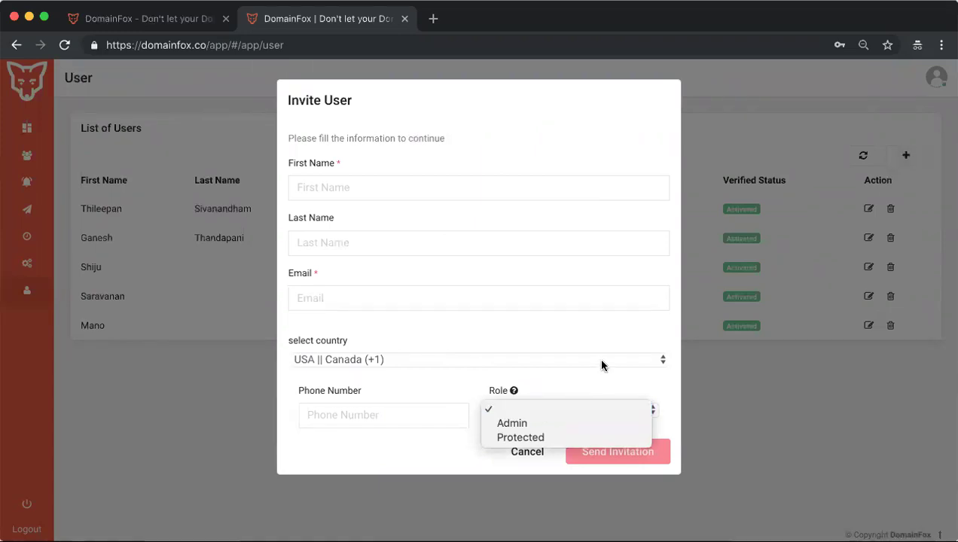
{"action": "left_click", "coordinate": [755, 414]}
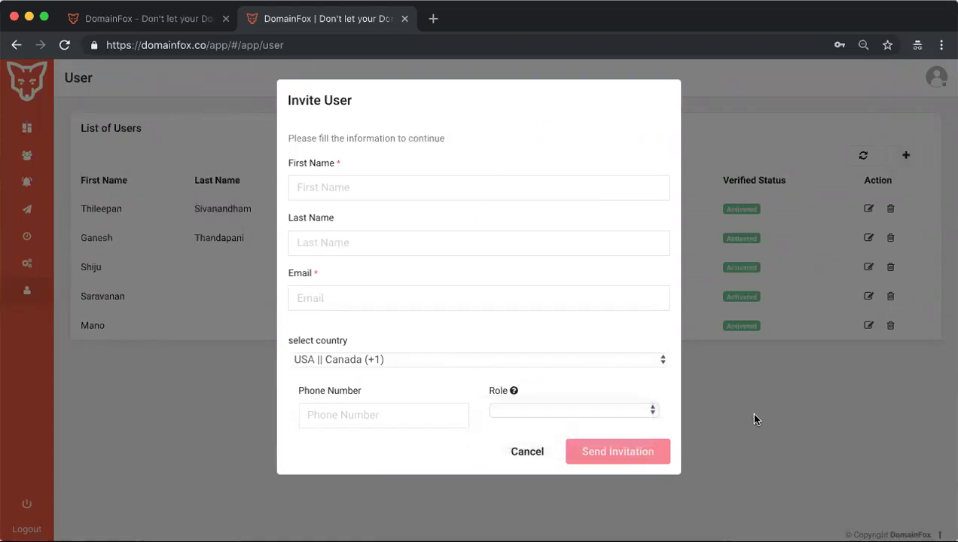
{"action": "left_click", "coordinate": [527, 452]}
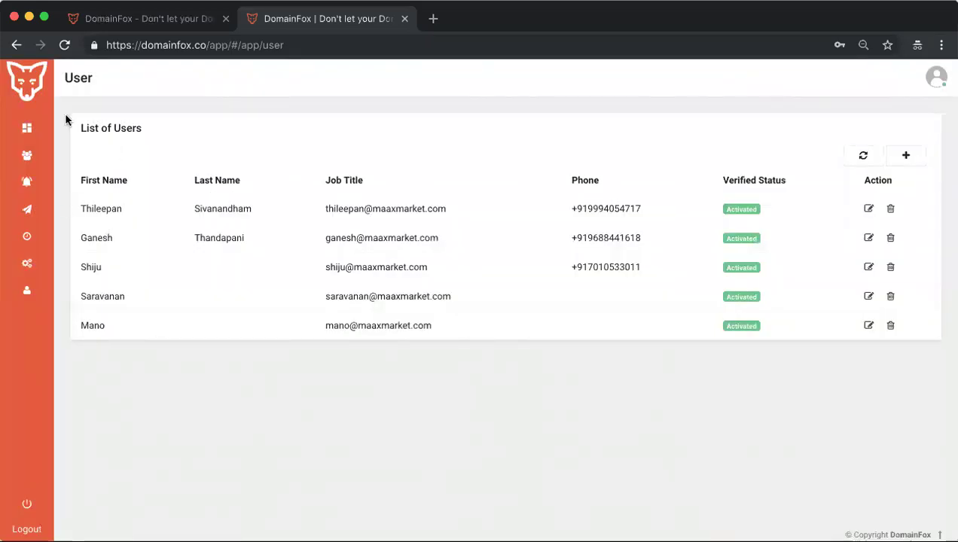
{"action": "left_click", "coordinate": [187, 47]}
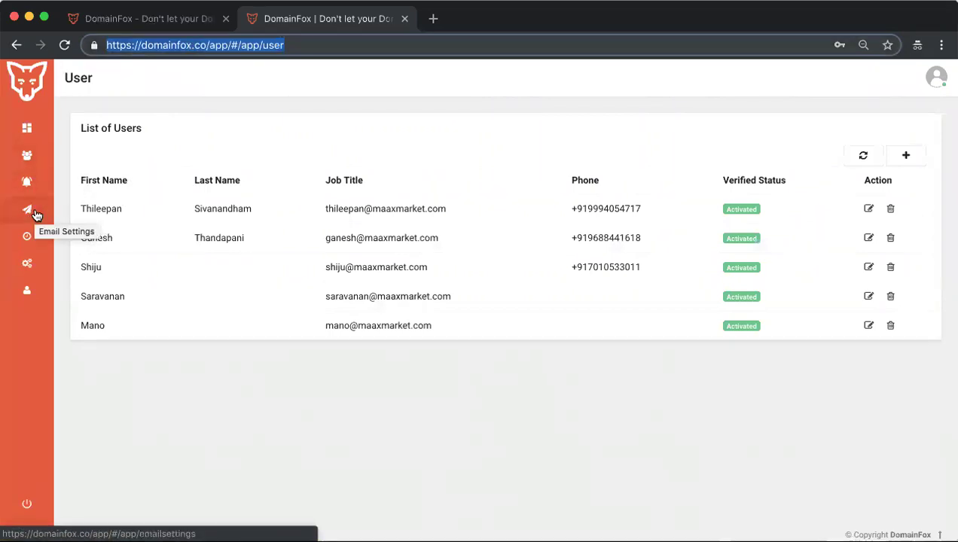
- Open the customer section, review the fields and notification options for adding a new customer, and cancel the form
{"action": "left_click", "coordinate": [40, 158]}
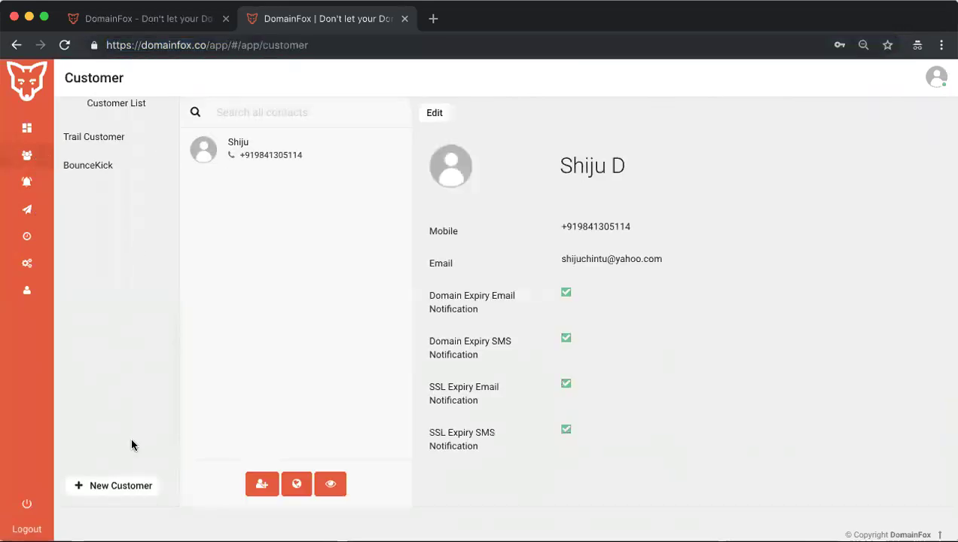
{"action": "left_click", "coordinate": [113, 486]}
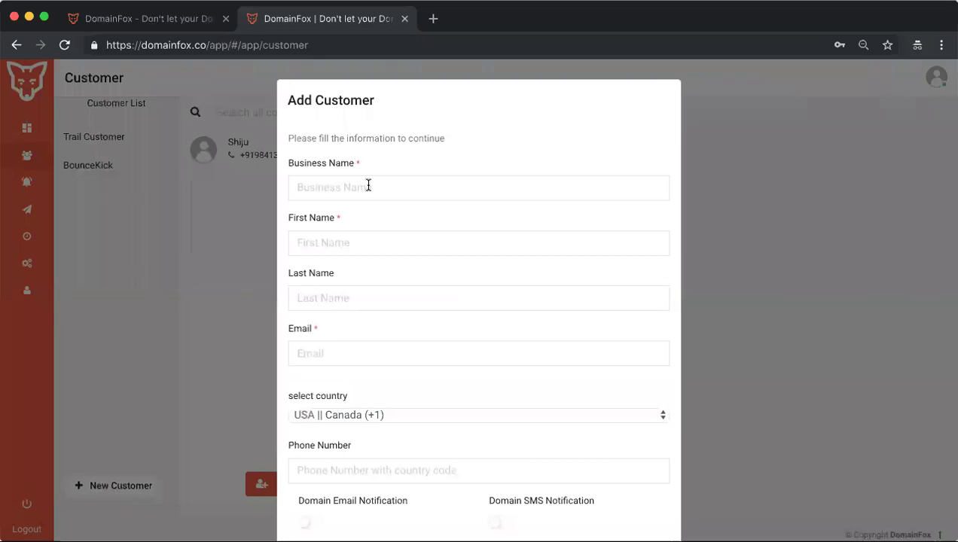
{"action": "left_click", "coordinate": [368, 186]}
{"action": "scroll", "coordinate": [377, 190], "scroll_direction": "down", "scroll_amount": 1}
{"action": "left_click", "coordinate": [456, 168]}
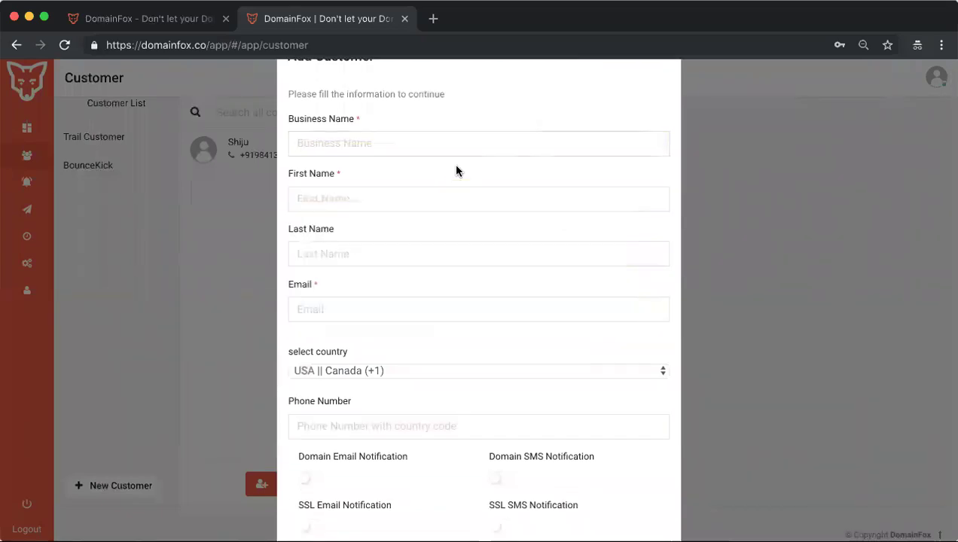
{"action": "scroll", "coordinate": [432, 359], "scroll_direction": "down", "scroll_amount": 2}
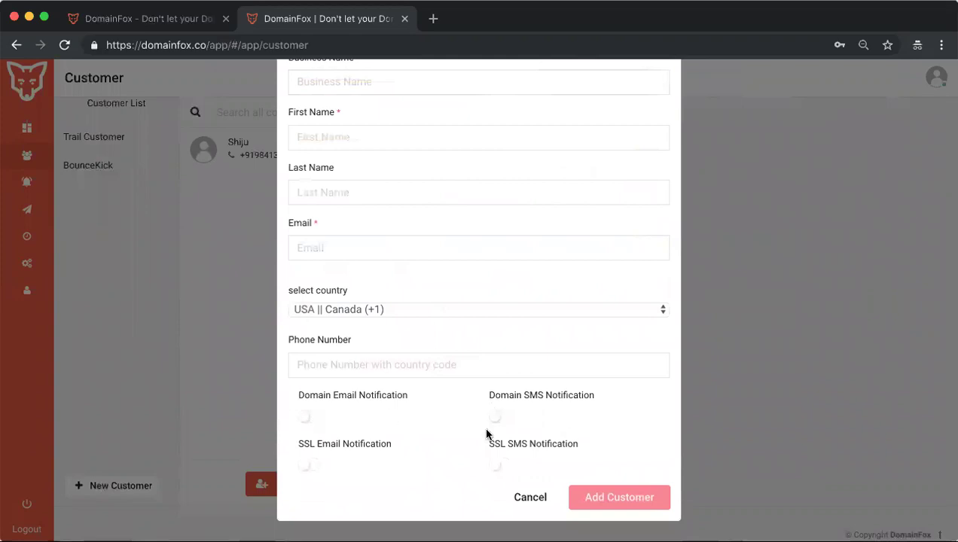
{"action": "left_click", "coordinate": [529, 499]}
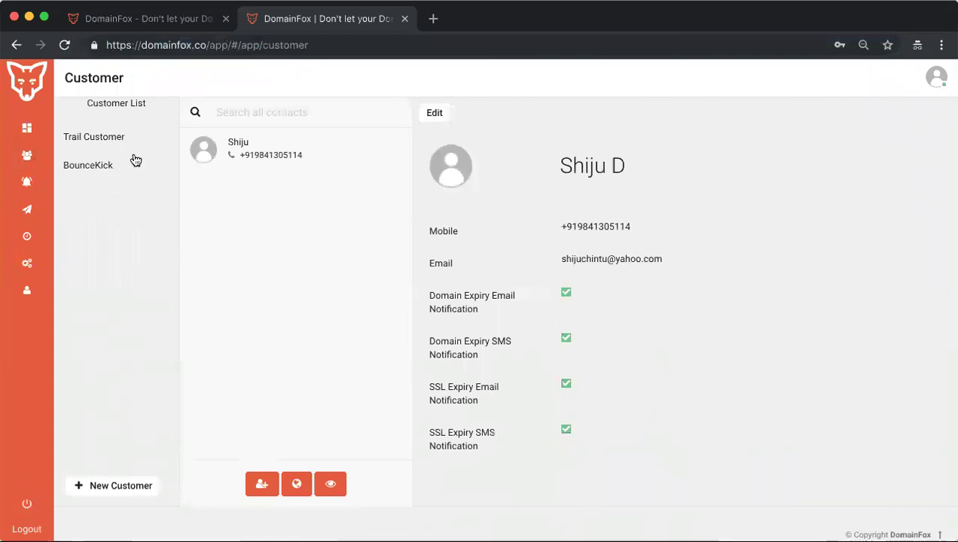
- View the forms for adding a contact and a domain to the current customer, cancelling each one
{"action": "left_click", "coordinate": [261, 484]}
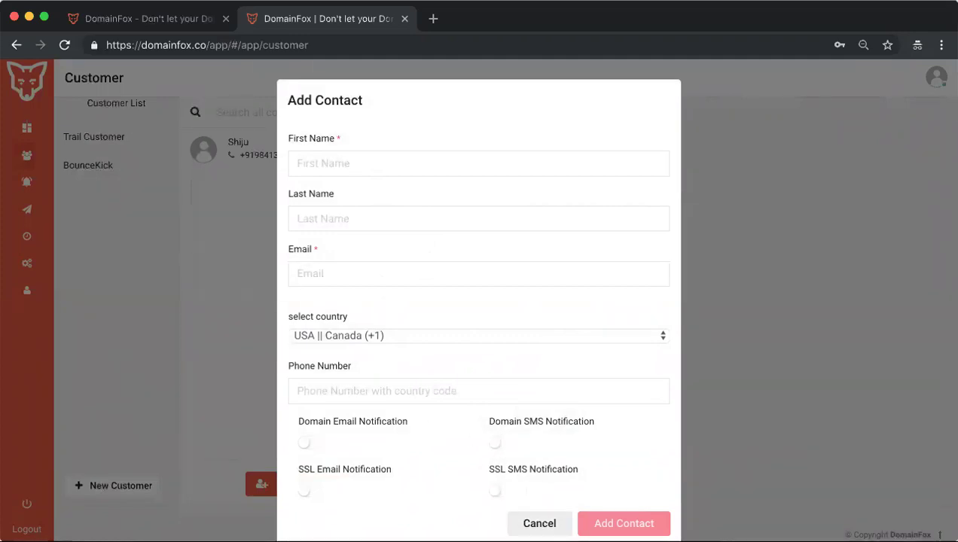
{"action": "left_click", "coordinate": [539, 524]}
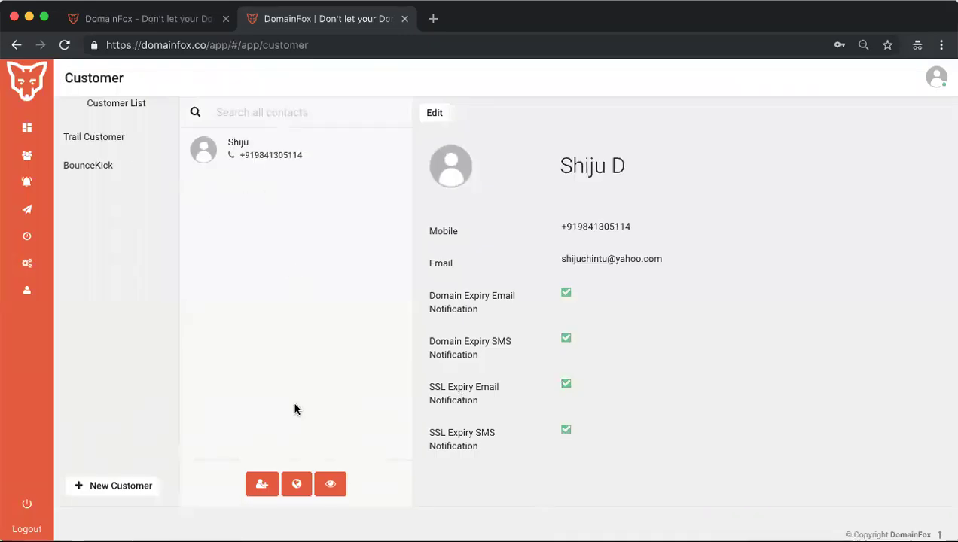
{"action": "left_click", "coordinate": [297, 487]}
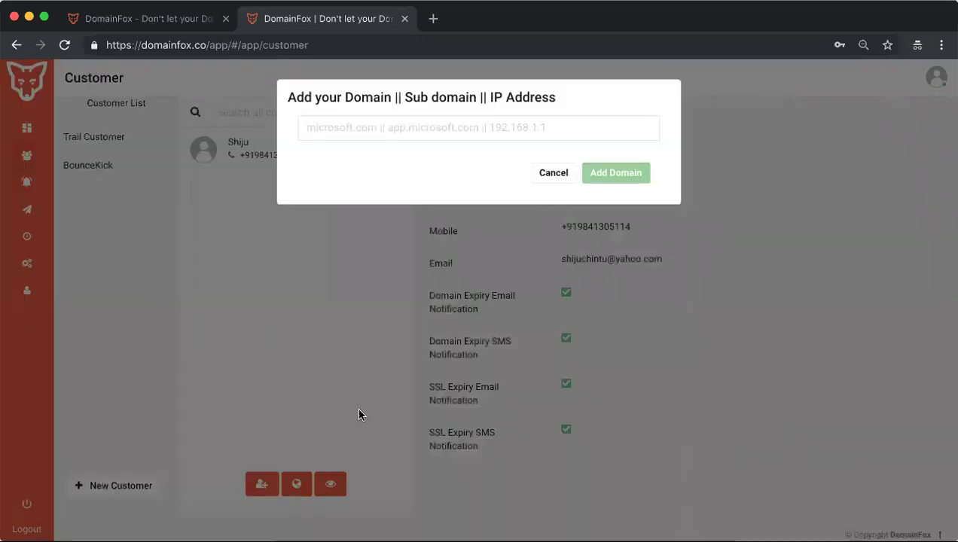
{"action": "left_click", "coordinate": [554, 174]}
- View the current customer's domain list and browse the details of each contact under BounceKick
{"action": "left_click", "coordinate": [332, 484]}
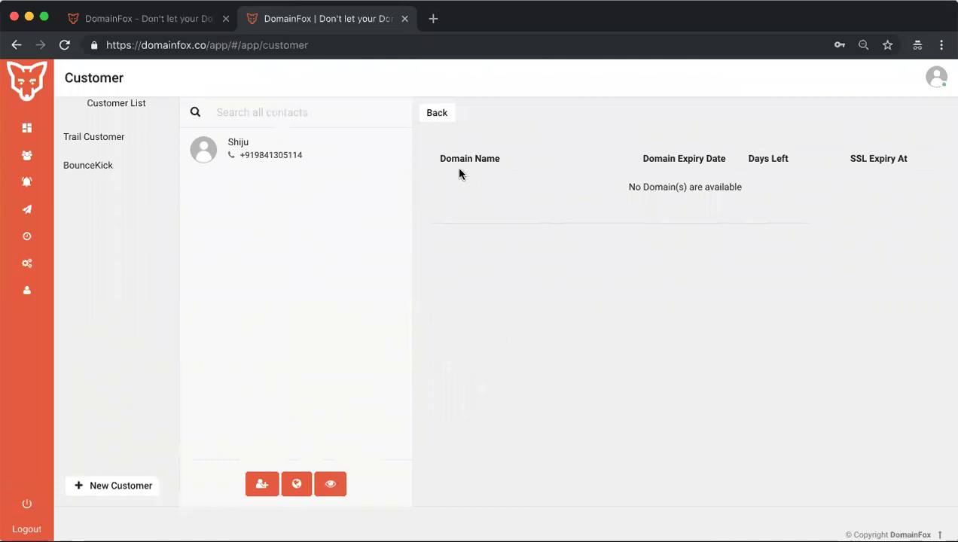
{"action": "left_click", "coordinate": [103, 165]}
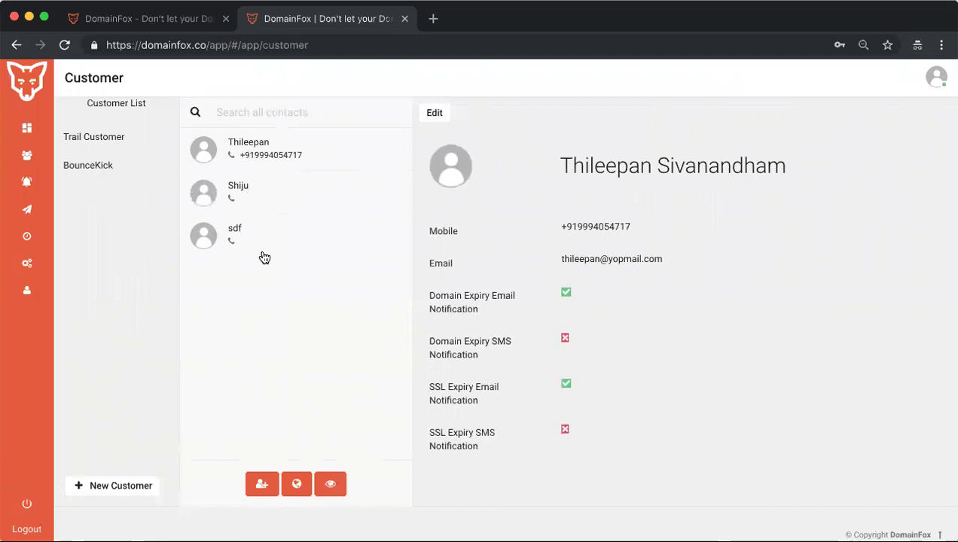
{"action": "left_click", "coordinate": [272, 186]}
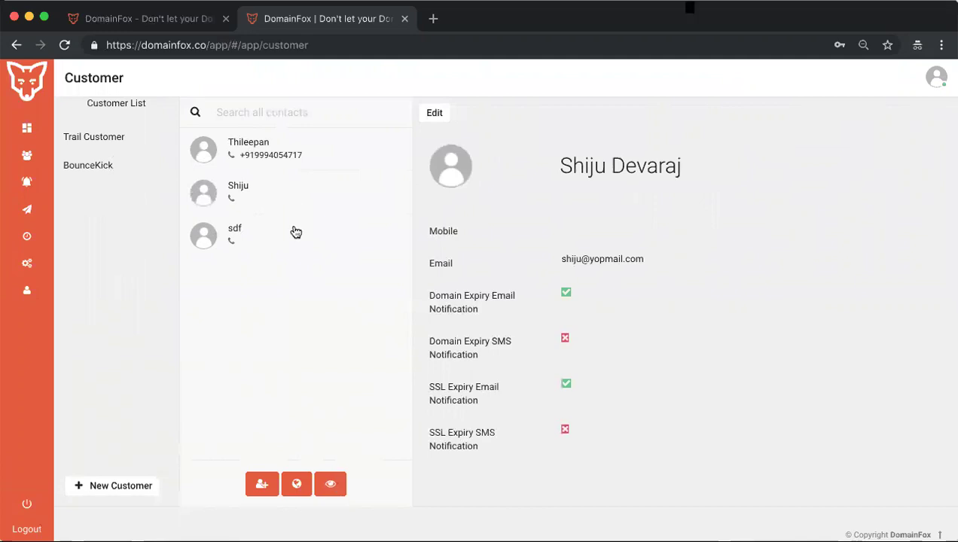
{"action": "left_click", "coordinate": [294, 231]}
{"action": "left_click", "coordinate": [296, 192]}
{"action": "left_click", "coordinate": [300, 153]}
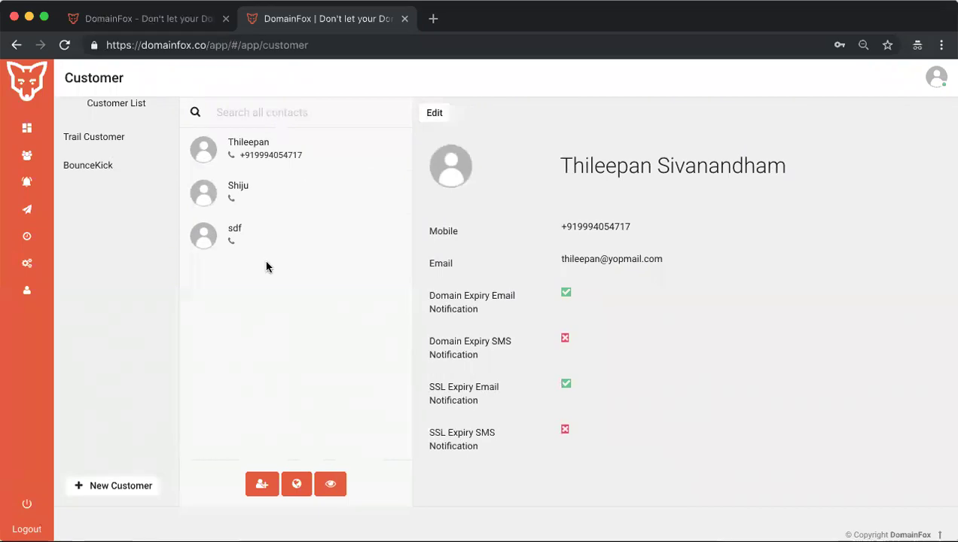
- Open the customer email settings and review the sender name, sender email, subject and default message fields
{"action": "left_click", "coordinate": [33, 214]}
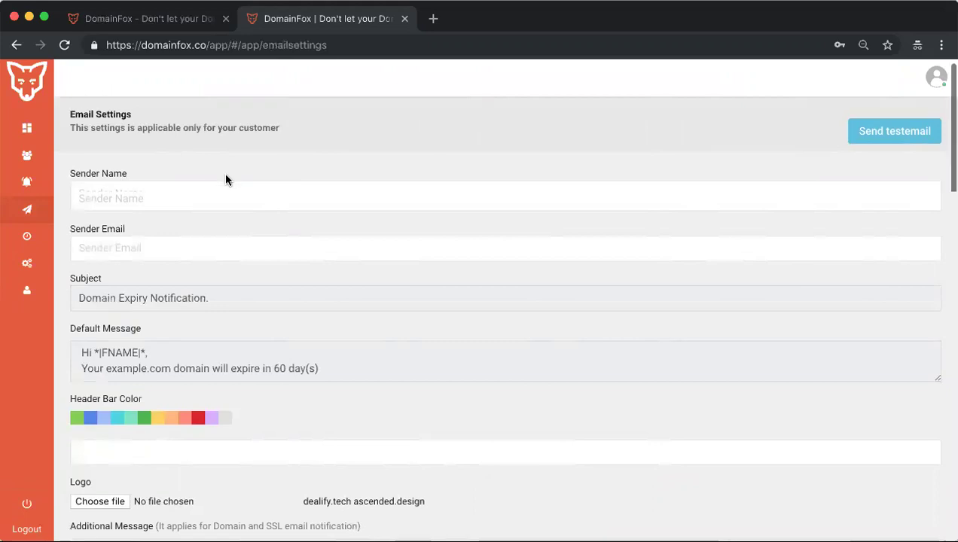
{"action": "scroll", "coordinate": [223, 177], "scroll_direction": "down", "scroll_amount": 1}
{"action": "left_click", "coordinate": [224, 175]}
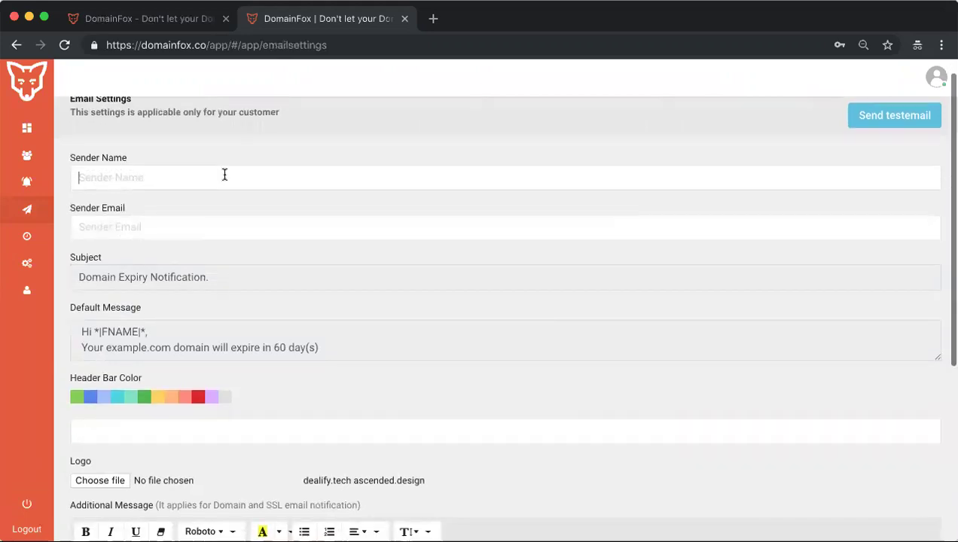
{"action": "left_click", "coordinate": [211, 234]}
{"action": "scroll", "coordinate": [253, 202], "scroll_direction": "down", "scroll_amount": 3}
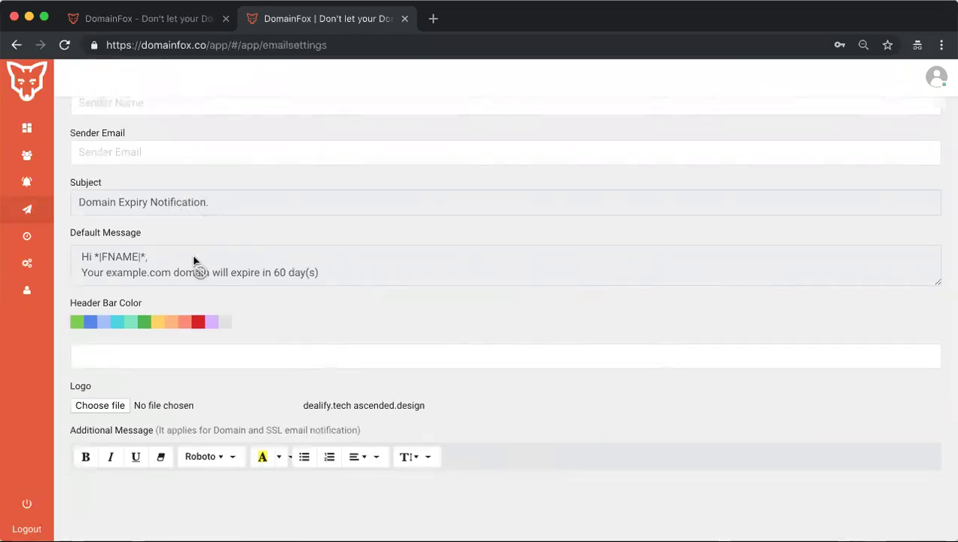
{"action": "scroll", "coordinate": [191, 263], "scroll_direction": "down", "scroll_amount": 2}
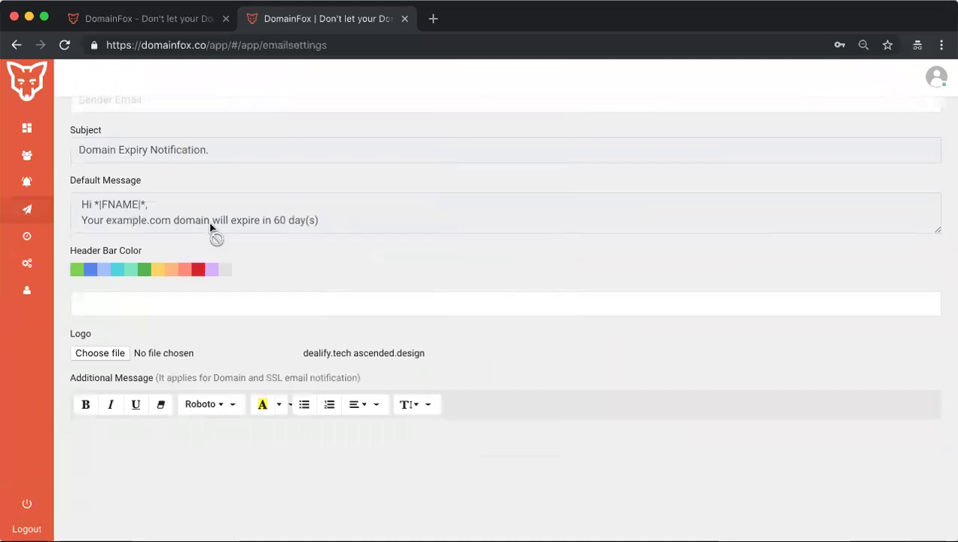
- Examine the header bar color, logo, additional message and footer options in the customer email settings
{"action": "left_click", "coordinate": [150, 305]}
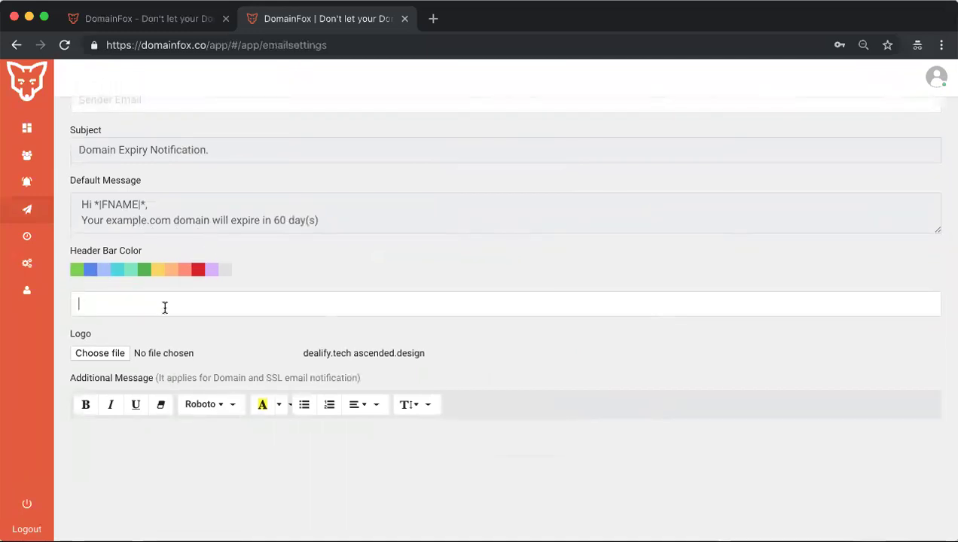
{"action": "scroll", "coordinate": [165, 307], "scroll_direction": "down", "scroll_amount": 2}
{"action": "left_click", "coordinate": [178, 363]}
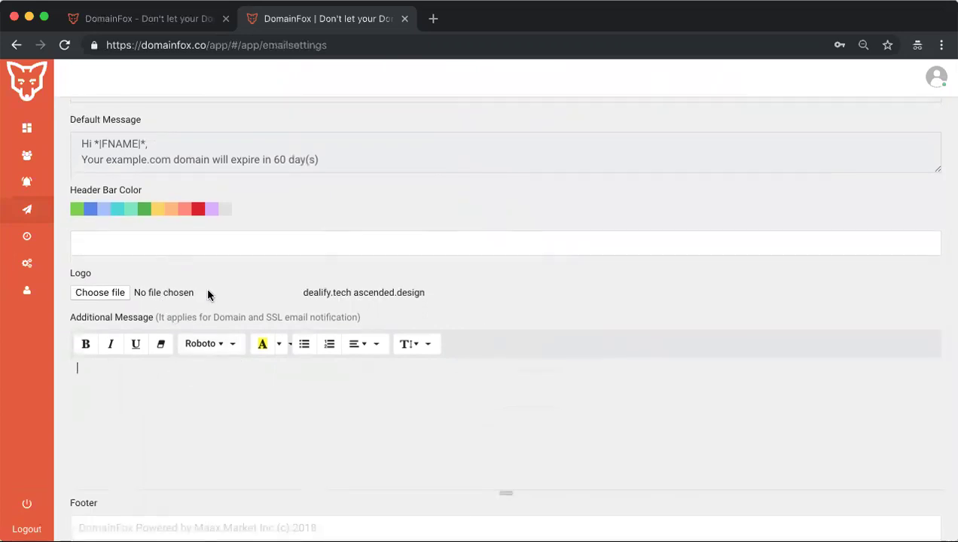
{"action": "scroll", "coordinate": [175, 397], "scroll_direction": "down", "scroll_amount": 2}
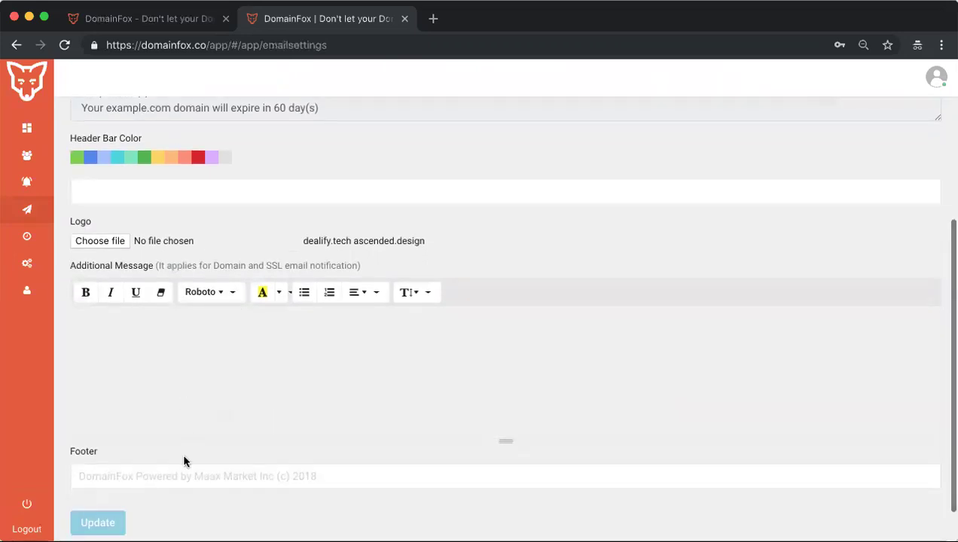
{"action": "left_click", "coordinate": [171, 471]}
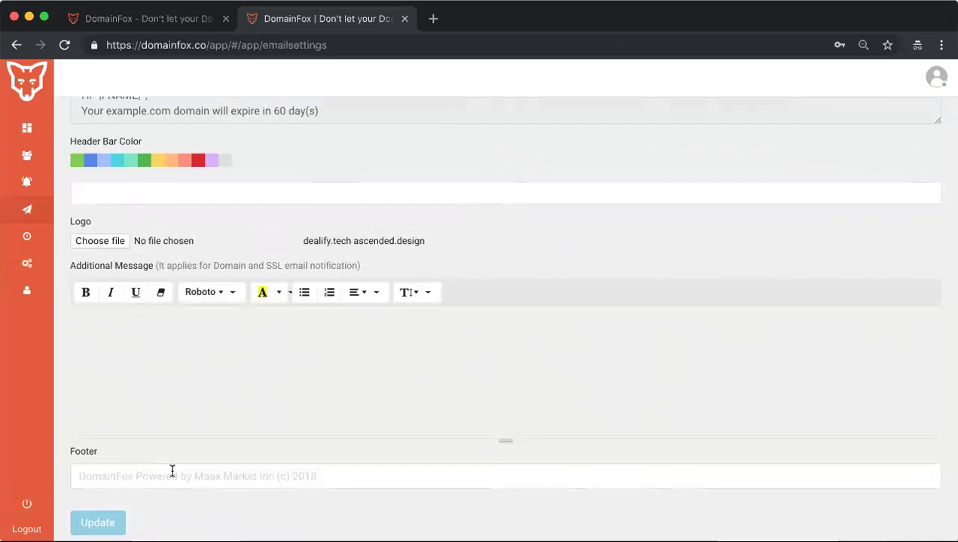
{"action": "scroll", "coordinate": [171, 471], "scroll_direction": "up", "scroll_amount": 2}
{"action": "scroll", "coordinate": [172, 471], "scroll_direction": "up", "scroll_amount": 3}
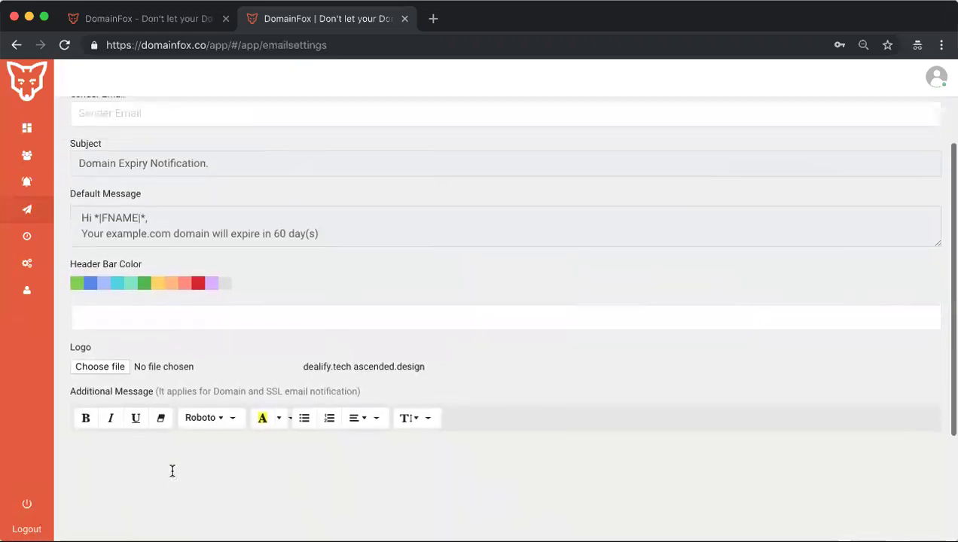
- Look through the customer email settings form again, from the sender fields down to the additional message
{"action": "scroll", "coordinate": [172, 473], "scroll_direction": "up", "scroll_amount": 2}
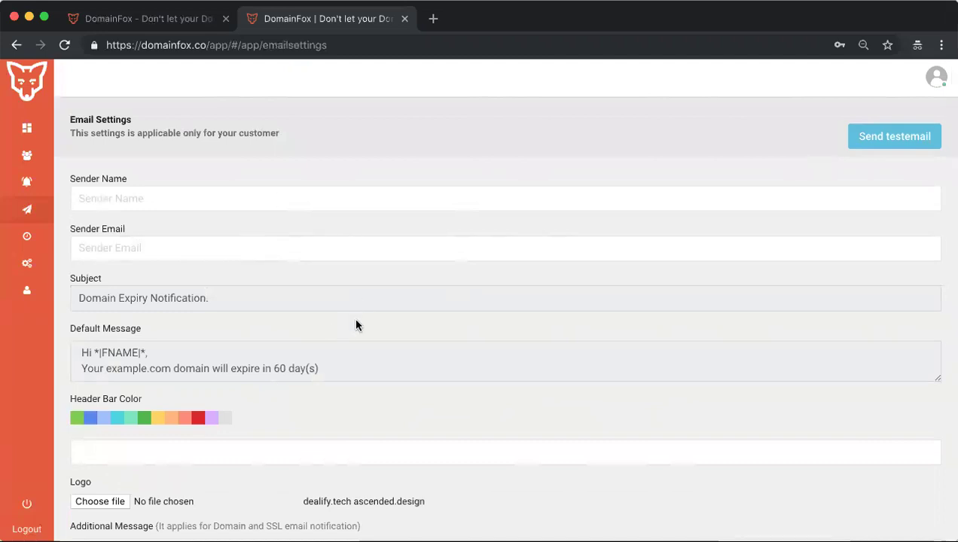
{"action": "scroll", "coordinate": [356, 329], "scroll_direction": "down", "scroll_amount": 4}
{"action": "scroll", "coordinate": [356, 330], "scroll_direction": "down", "scroll_amount": 5}
{"action": "scroll", "coordinate": [354, 327], "scroll_direction": "up", "scroll_amount": 9}
{"action": "scroll", "coordinate": [792, 141], "scroll_direction": "down", "scroll_amount": 4}
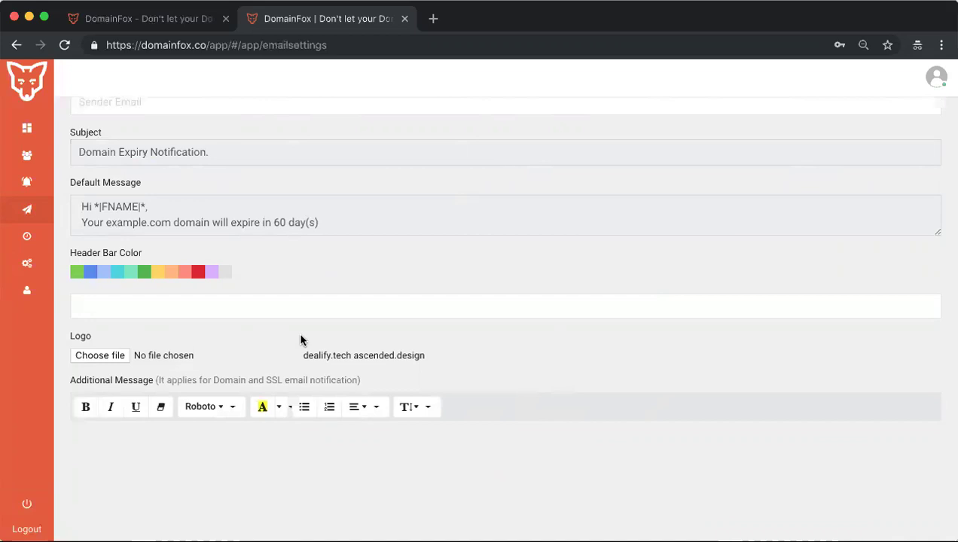
{"action": "scroll", "coordinate": [299, 339], "scroll_direction": "up", "scroll_amount": 4}
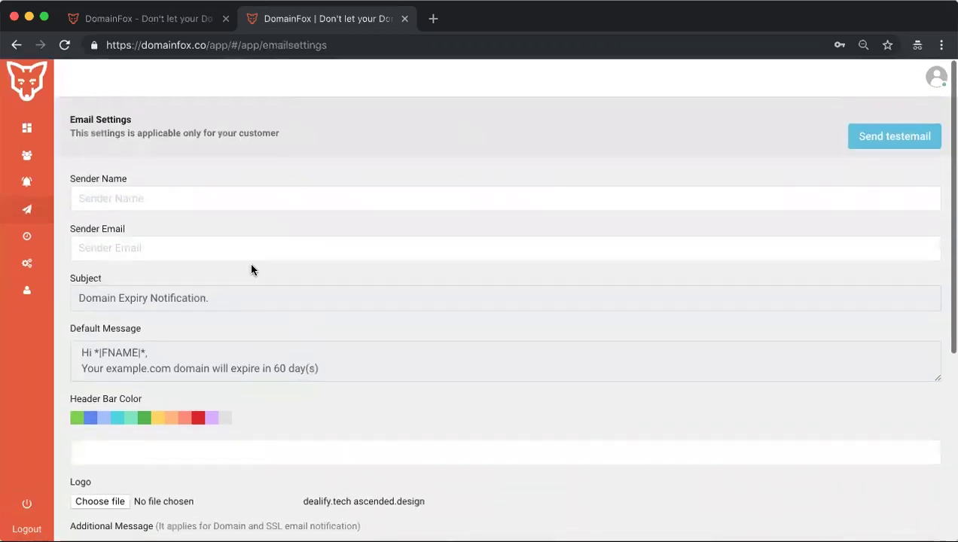
- Return to the dashboard and review the domain summary cards and the top of the domain list
{"action": "left_click", "coordinate": [28, 131]}
{"action": "scroll", "coordinate": [442, 246], "scroll_direction": "down", "scroll_amount": 1}
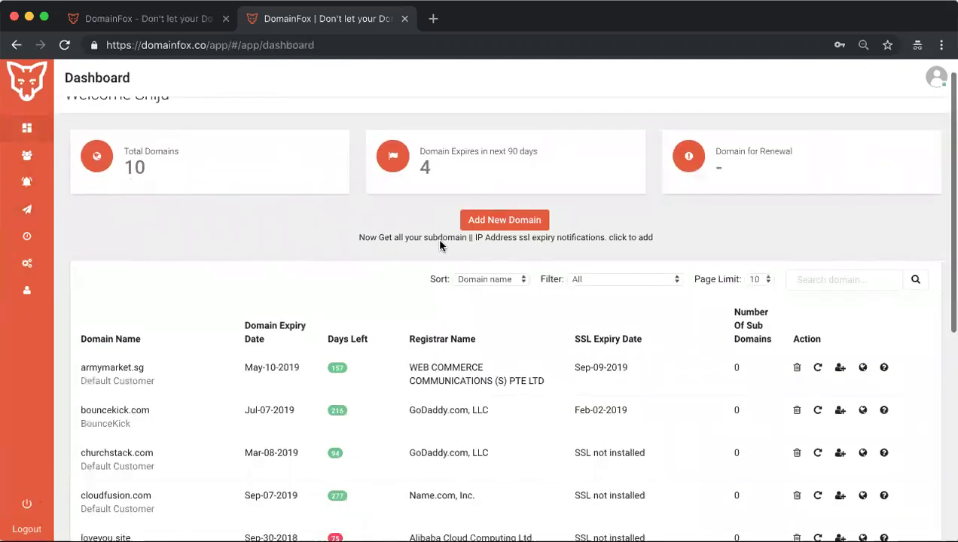
{"action": "scroll", "coordinate": [441, 245], "scroll_direction": "down", "scroll_amount": 2}
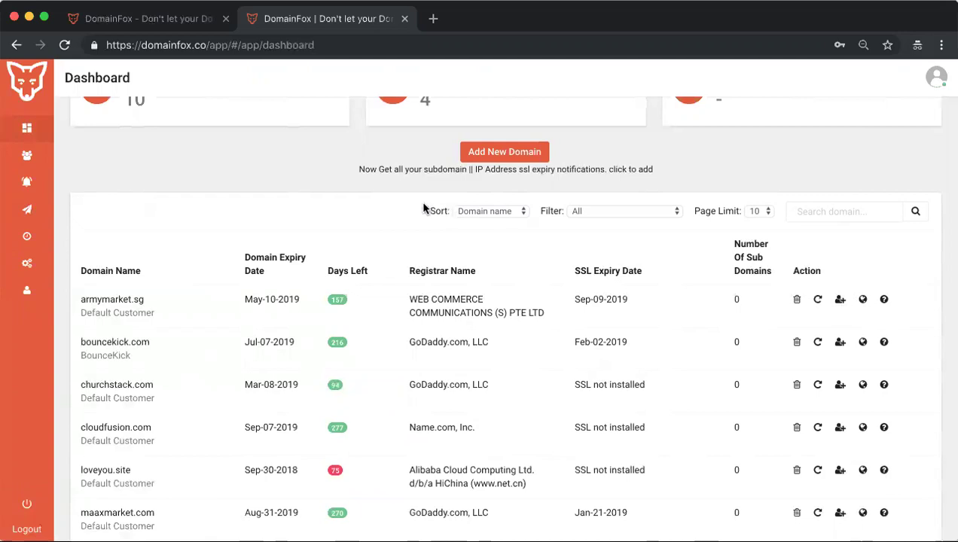
{"action": "scroll", "coordinate": [407, 209], "scroll_direction": "up", "scroll_amount": 2}
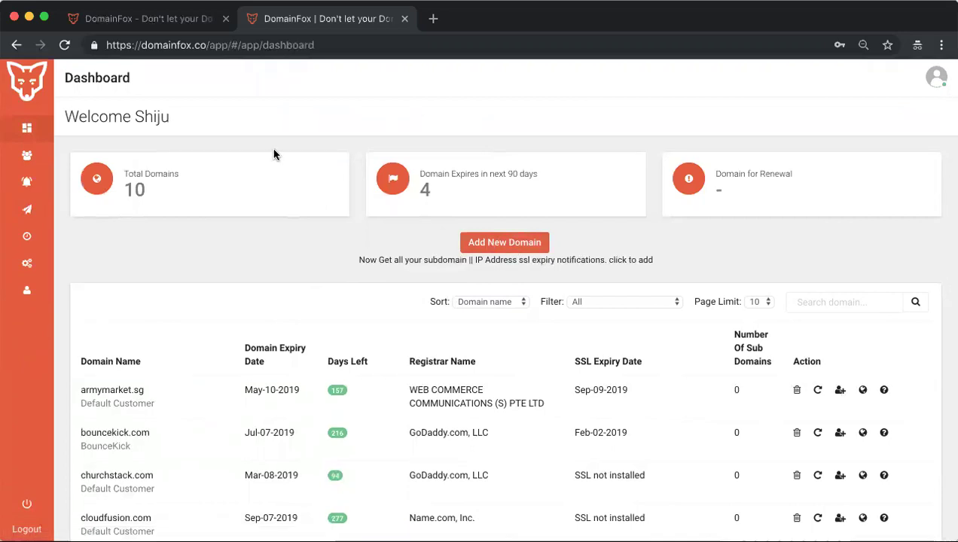
- View the customer choices for migrating the armymarket.sg domain, then cancel the migration
{"action": "left_click", "coordinate": [840, 390]}
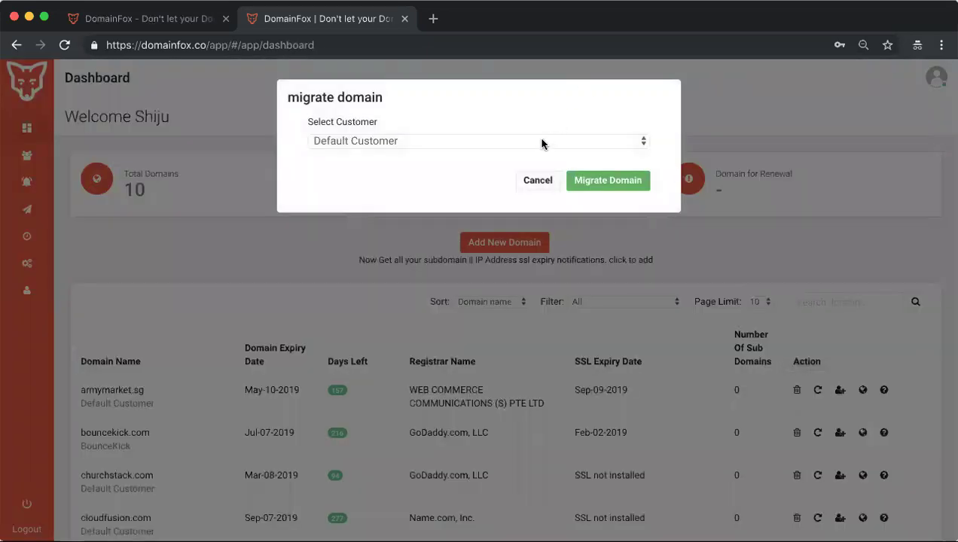
{"action": "left_click", "coordinate": [541, 142]}
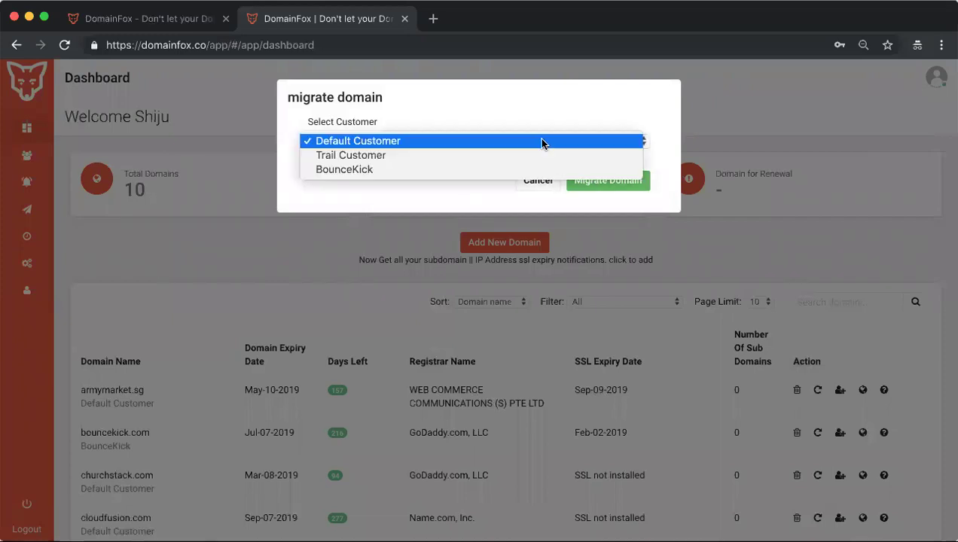
{"action": "left_click", "coordinate": [482, 186]}
{"action": "left_click", "coordinate": [525, 181]}
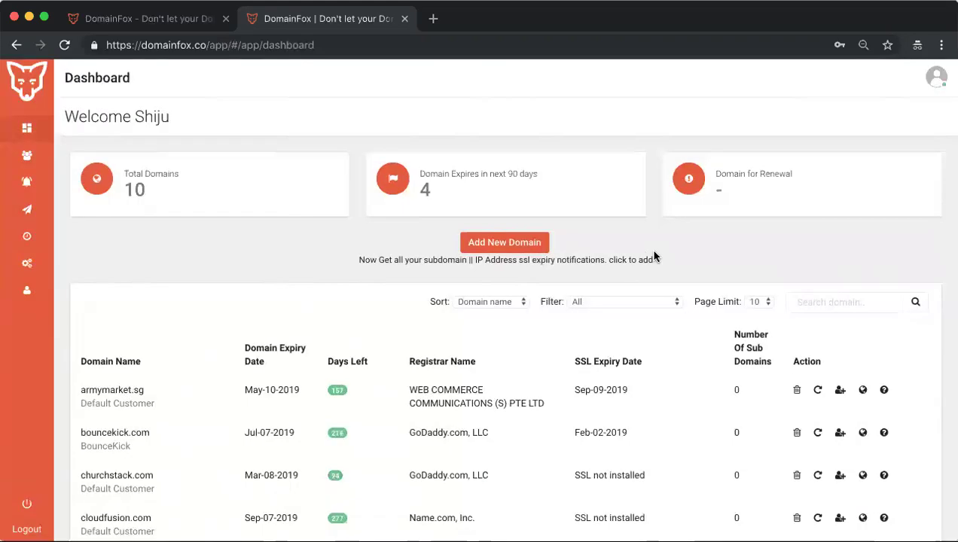
- Browse the full domain list on the dashboard from the first entry to the last
{"action": "scroll", "coordinate": [654, 256], "scroll_direction": "down", "scroll_amount": 3}
{"action": "scroll", "coordinate": [654, 256], "scroll_direction": "down", "scroll_amount": 5}
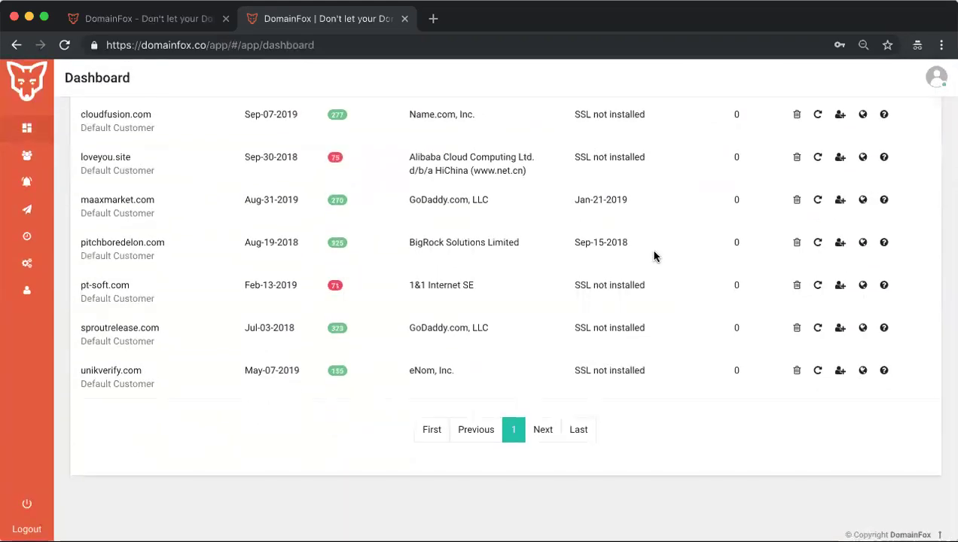
{"action": "scroll", "coordinate": [653, 256], "scroll_direction": "up", "scroll_amount": 5}
{"action": "scroll", "coordinate": [654, 256], "scroll_direction": "up", "scroll_amount": 2}
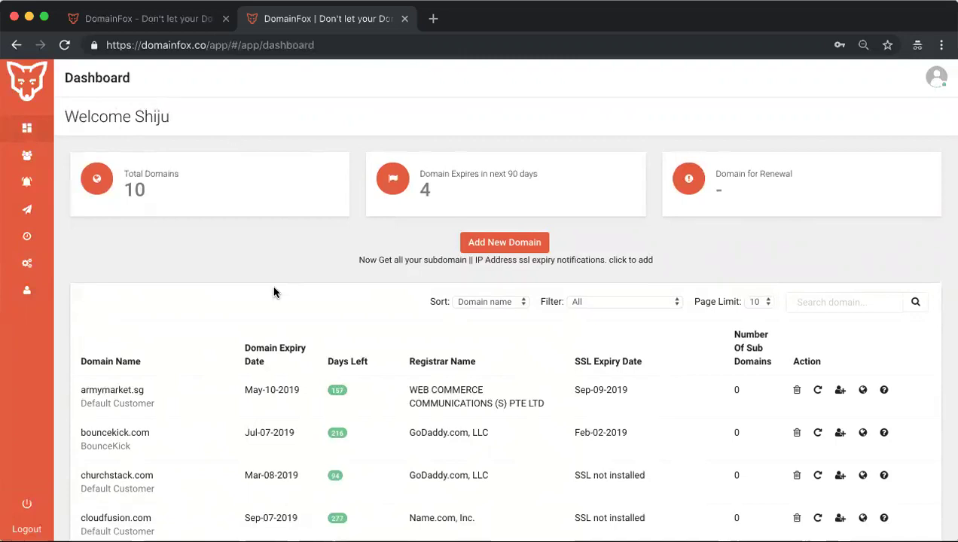
- Examine the SSL expiry entries in the domain list, highlighting those of churchstack.com, cloudfusion.com and maaxmarket.com
{"action": "scroll", "coordinate": [274, 291], "scroll_direction": "down", "scroll_amount": 3}
{"action": "scroll", "coordinate": [570, 292], "scroll_direction": "down", "scroll_amount": 4}
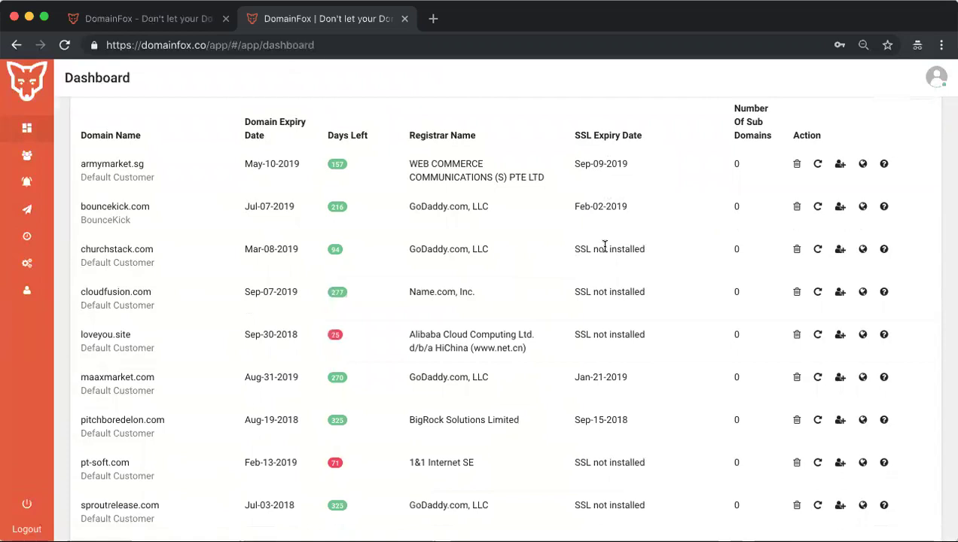
{"action": "triple_click", "coordinate": [601, 249]}
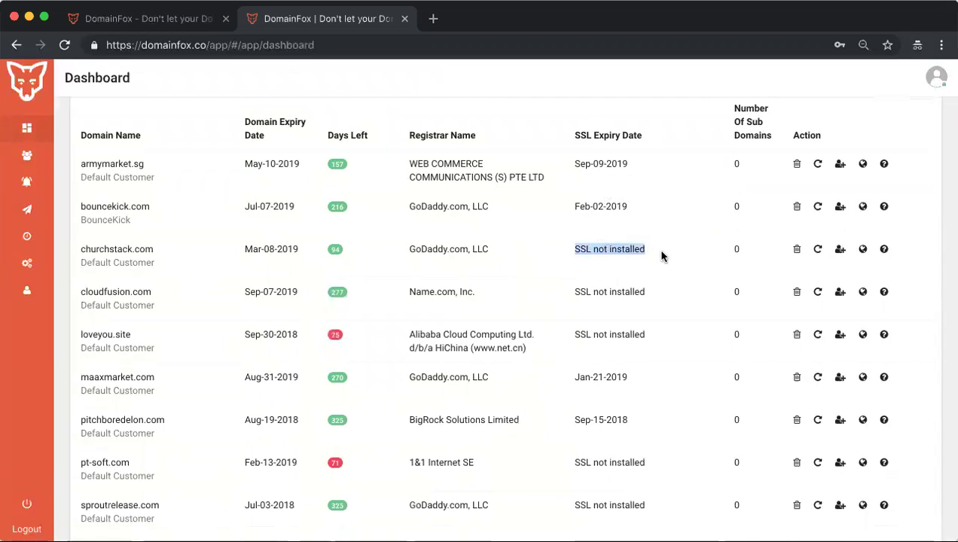
{"action": "scroll", "coordinate": [661, 256], "scroll_direction": "down", "scroll_amount": 1}
{"action": "triple_click", "coordinate": [620, 259]}
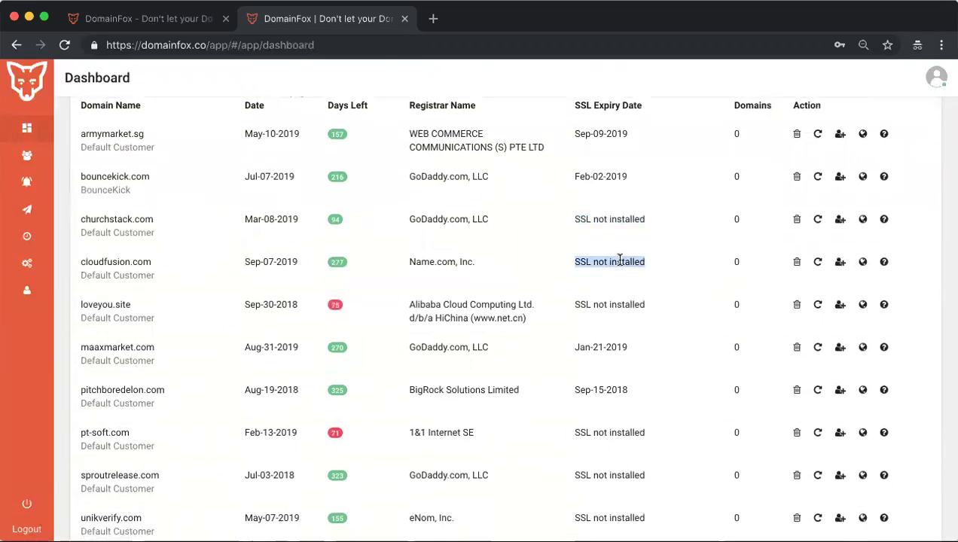
{"action": "scroll", "coordinate": [659, 282], "scroll_direction": "down", "scroll_amount": 2}
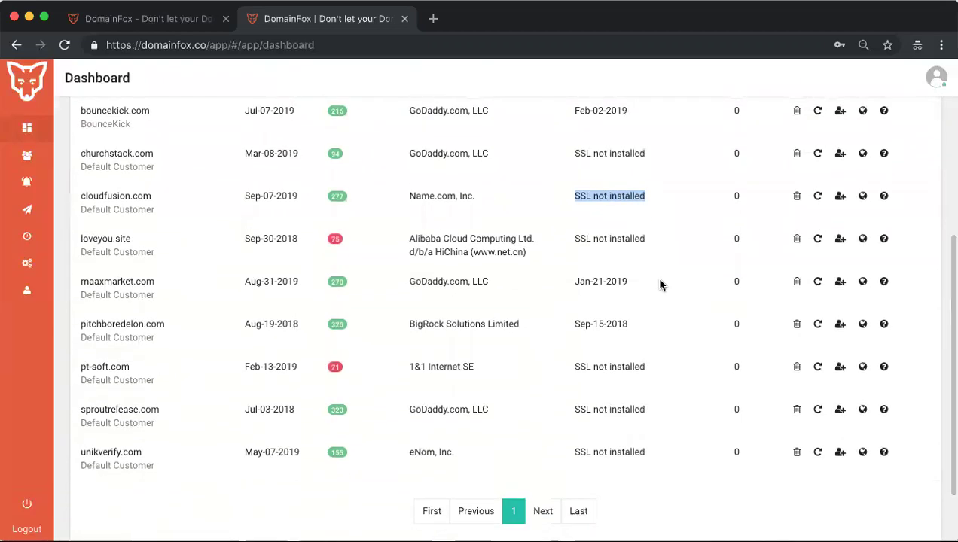
{"action": "scroll", "coordinate": [659, 284], "scroll_direction": "down", "scroll_amount": 1}
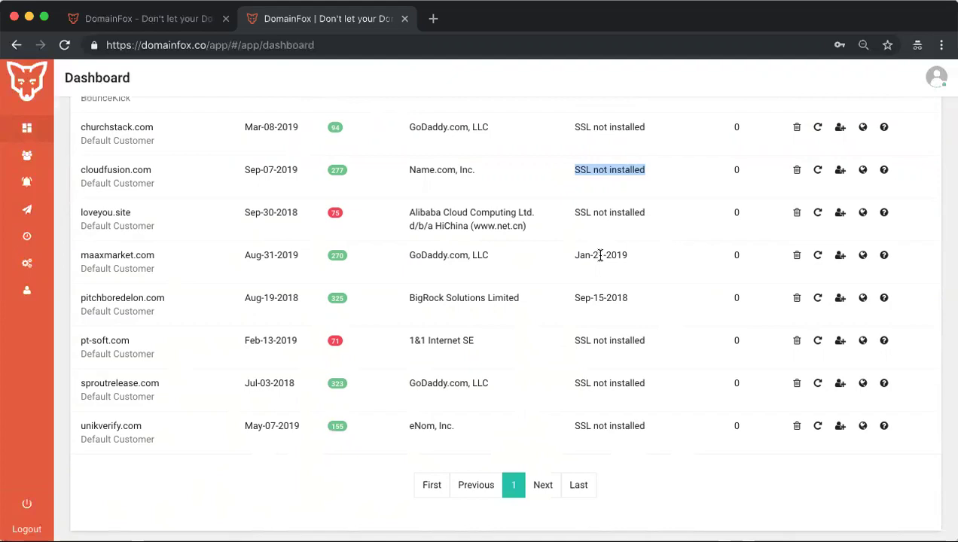
{"action": "triple_click", "coordinate": [600, 255]}
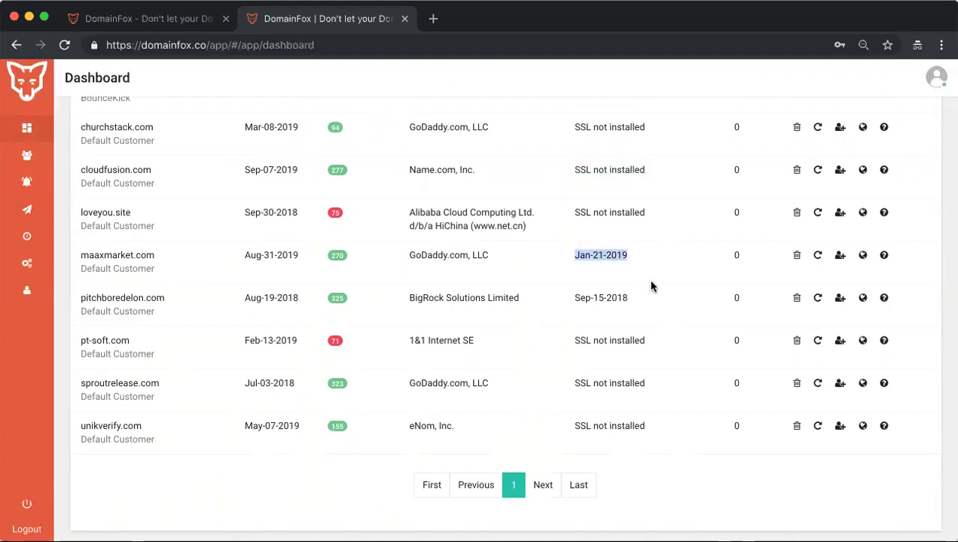
{"action": "scroll", "coordinate": [647, 281], "scroll_direction": "down", "scroll_amount": 1}
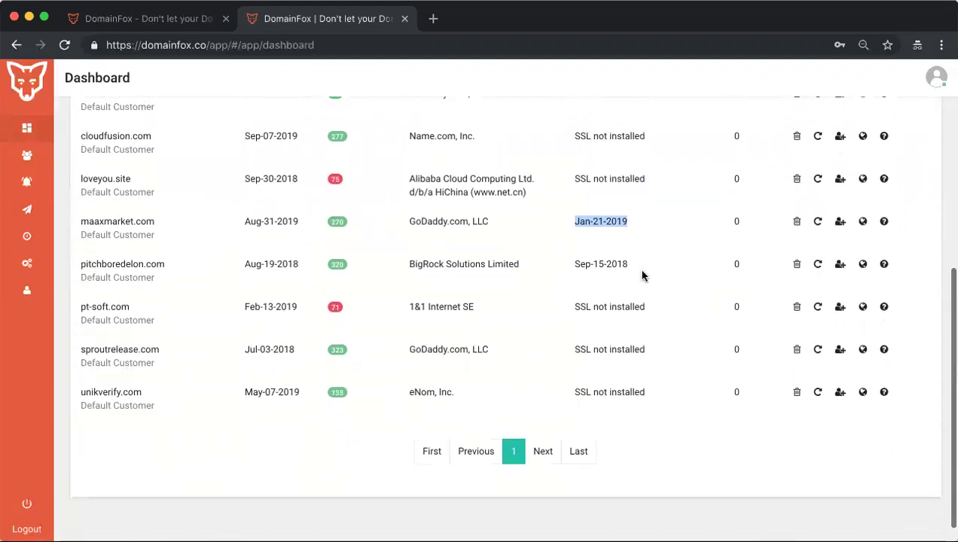
{"action": "left_click", "coordinate": [609, 235]}
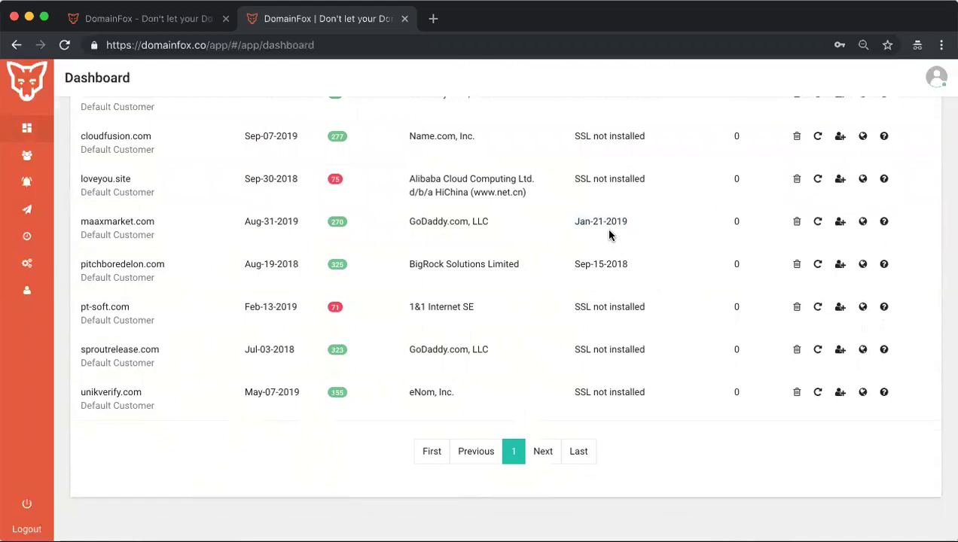
{"action": "scroll", "coordinate": [609, 234], "scroll_direction": "up", "scroll_amount": 5}
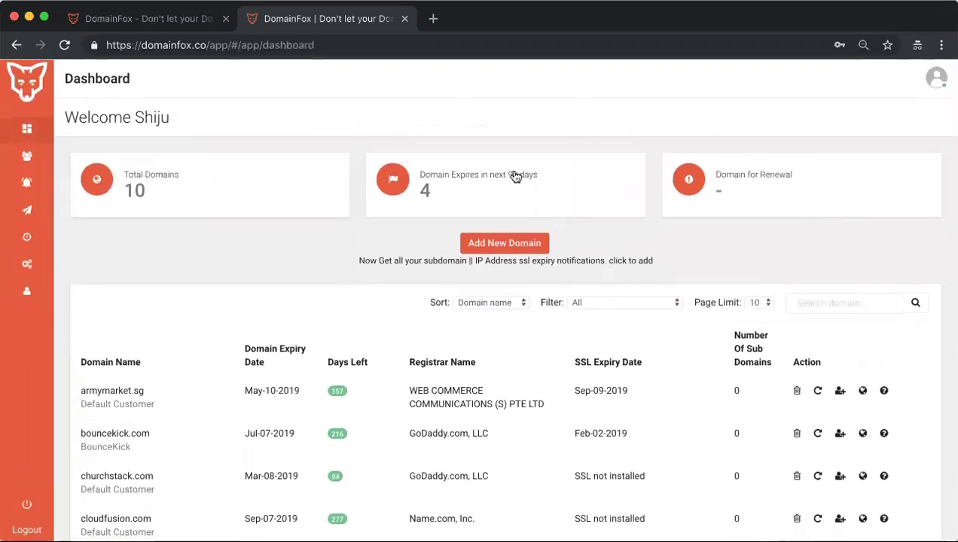
- Switch to the DomainFox homepage's pricing section and examine the Startup plan's team member, SSL expiry and SMS notification features
{"action": "left_click", "coordinate": [175, 19]}
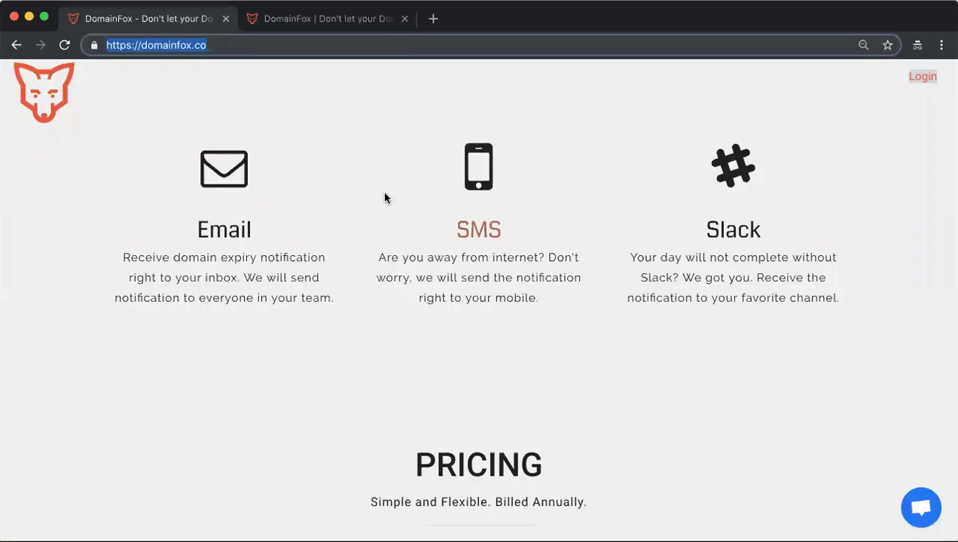
{"action": "scroll", "coordinate": [384, 198], "scroll_direction": "down", "scroll_amount": 4}
{"action": "scroll", "coordinate": [384, 197], "scroll_direction": "down", "scroll_amount": 3}
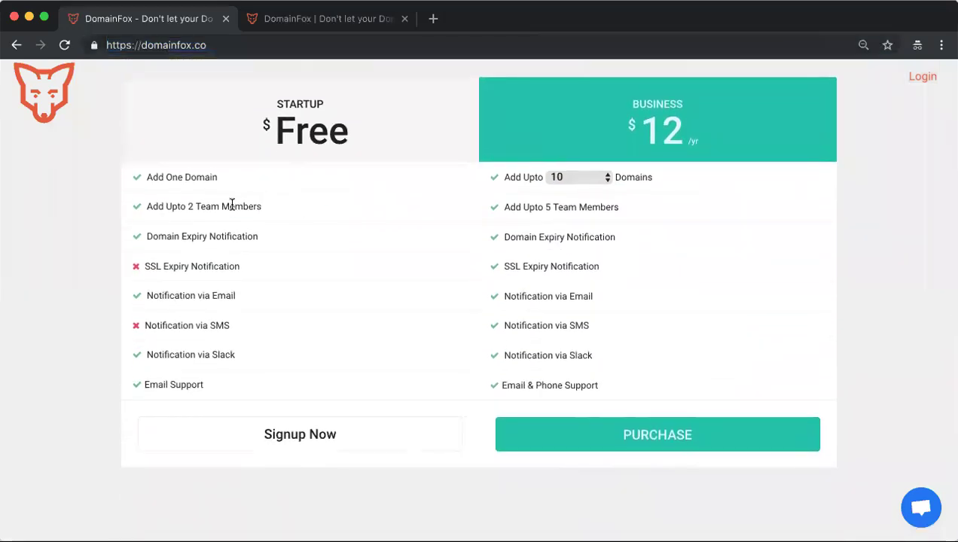
{"action": "triple_click", "coordinate": [231, 206]}
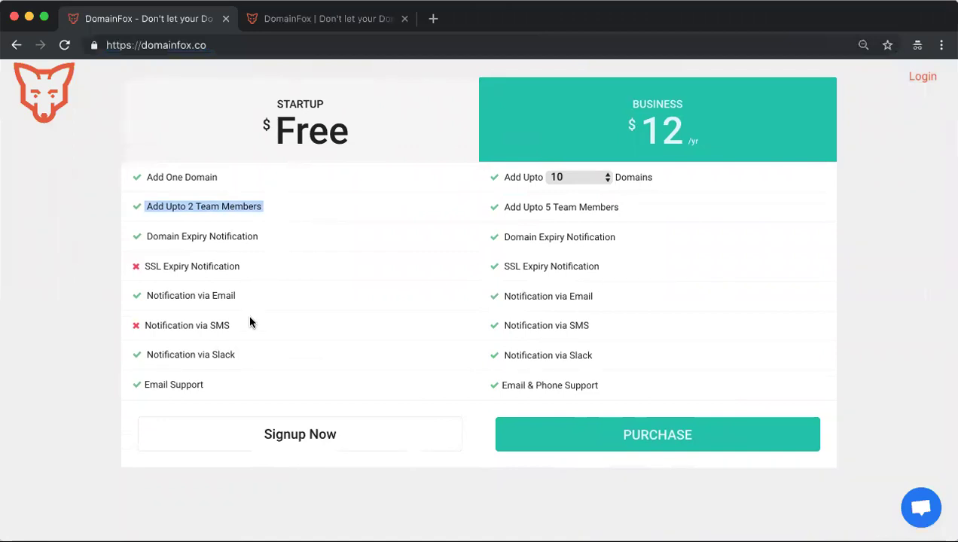
{"action": "triple_click", "coordinate": [205, 264]}
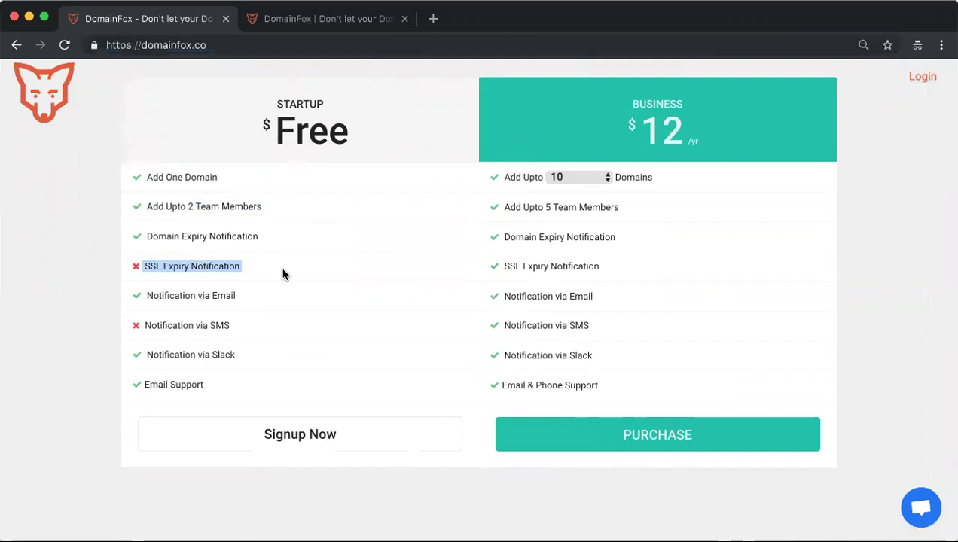
{"action": "triple_click", "coordinate": [211, 325]}
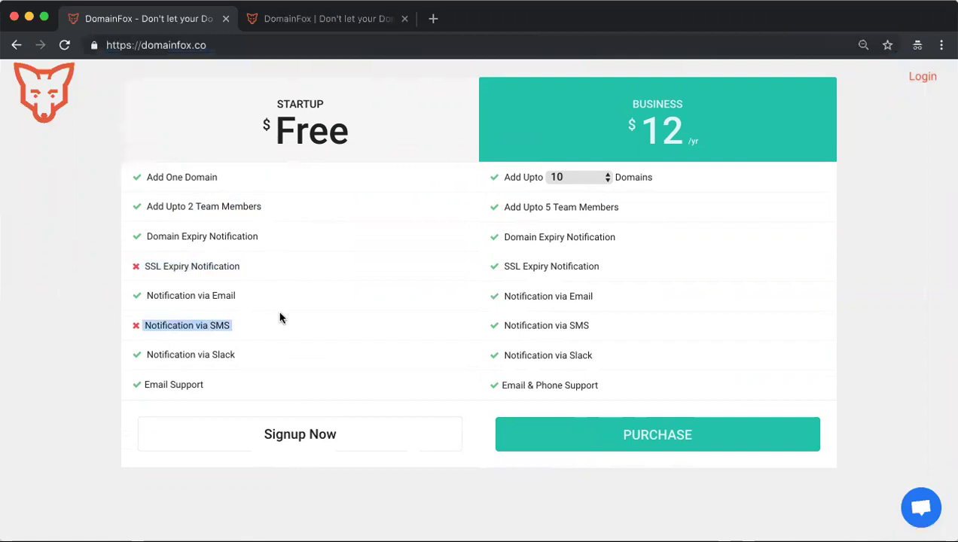
{"action": "scroll", "coordinate": [349, 301], "scroll_direction": "up", "scroll_amount": 2}
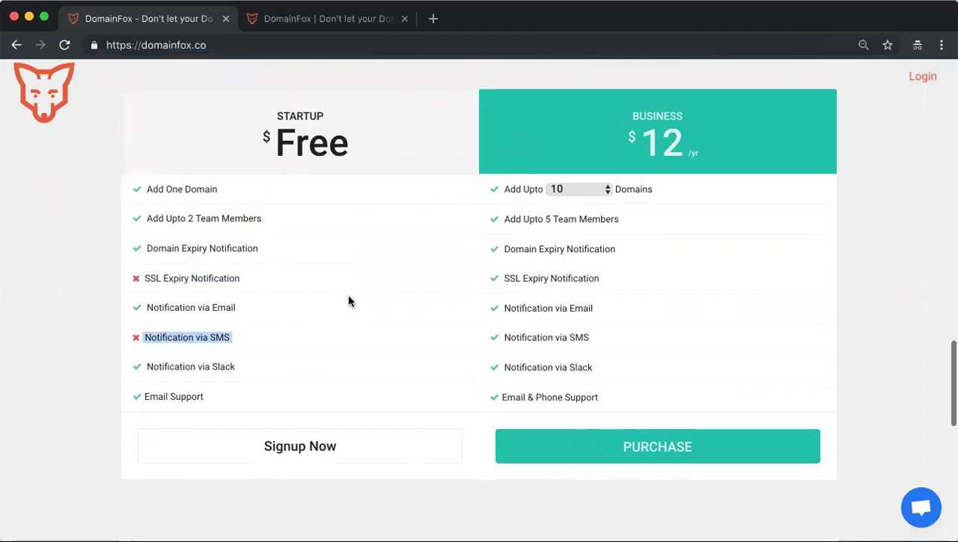
{"action": "scroll", "coordinate": [349, 301], "scroll_direction": "down", "scroll_amount": 2}
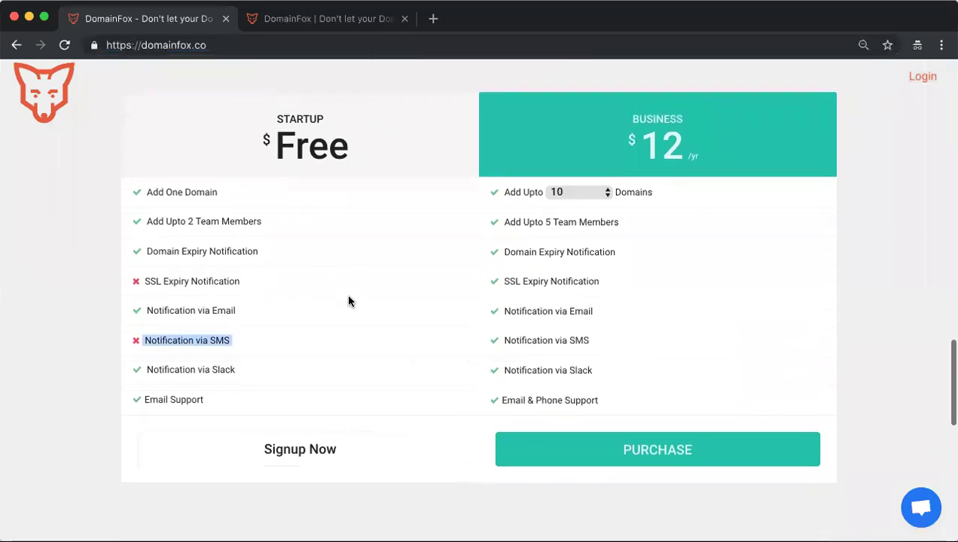
- Review the Business plan's domain limit options without changing the selection, and highlight its team member allowance
{"action": "left_click", "coordinate": [595, 195]}
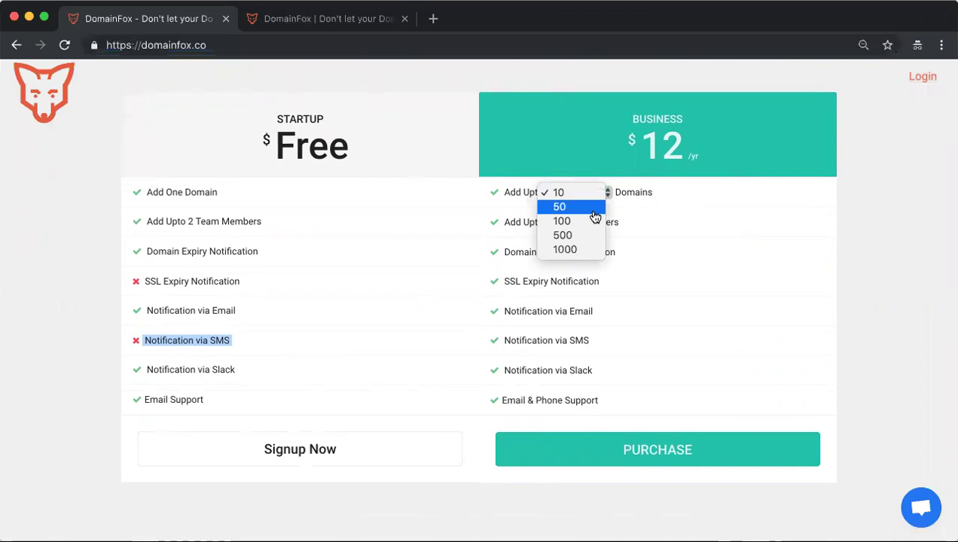
{"action": "left_click", "coordinate": [738, 200]}
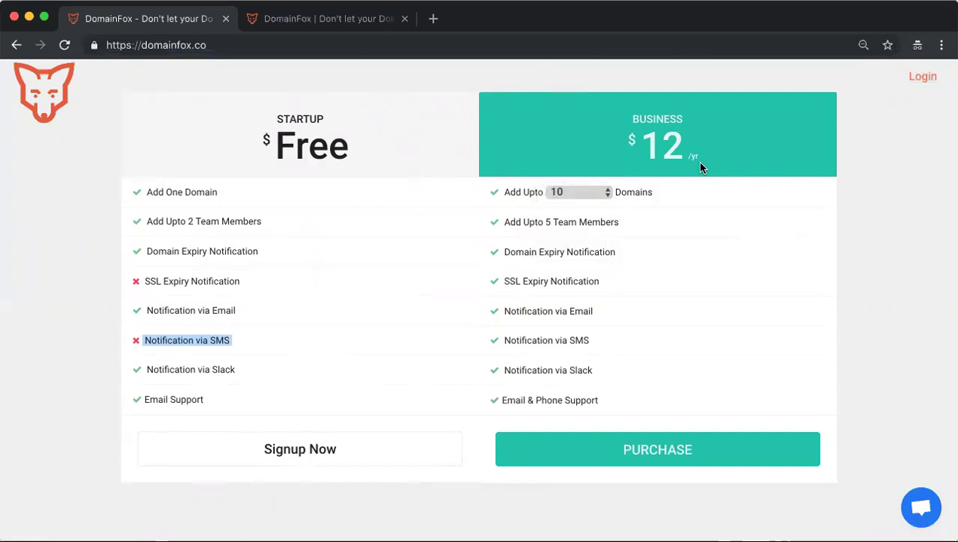
{"action": "triple_click", "coordinate": [571, 226]}
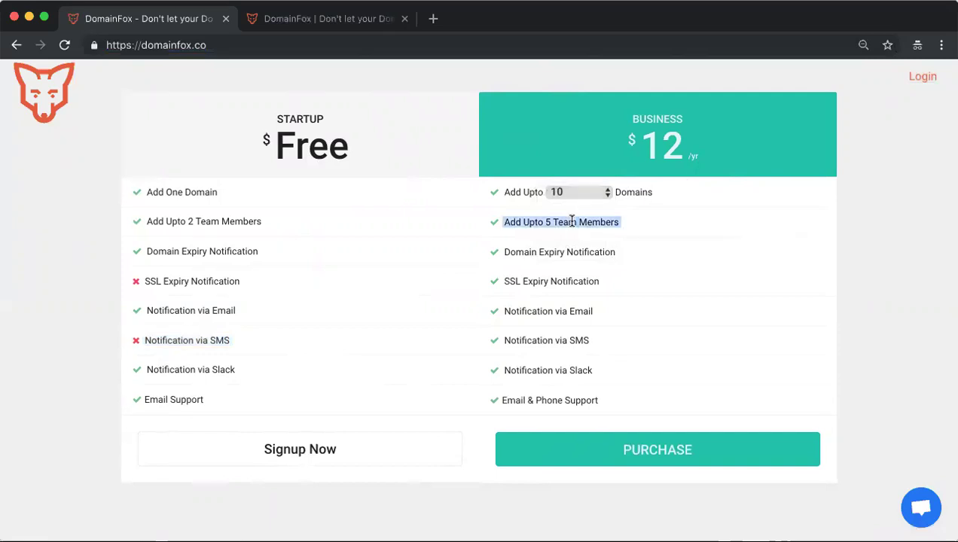
{"action": "scroll", "coordinate": [646, 238], "scroll_direction": "down", "scroll_amount": 1}
{"action": "scroll", "coordinate": [646, 238], "scroll_direction": "down", "scroll_amount": 2}
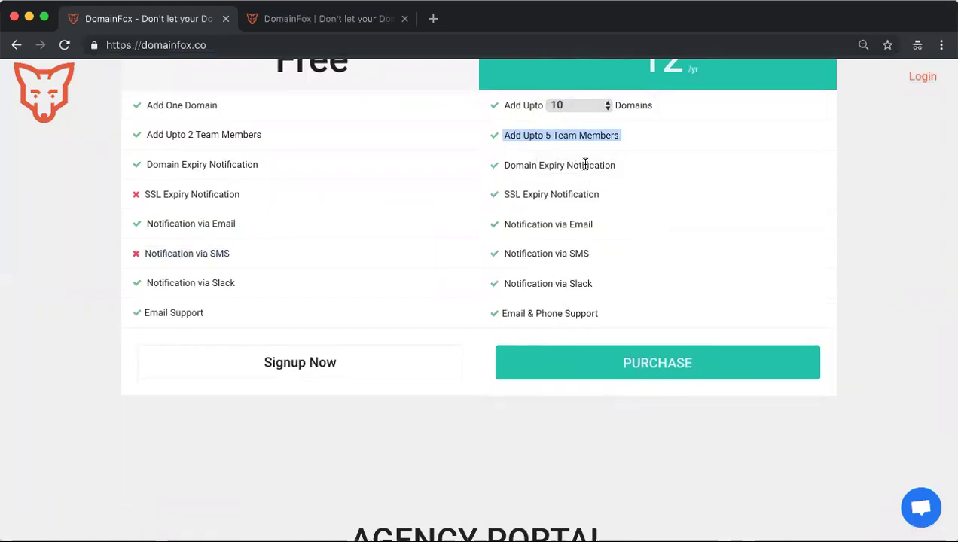
{"action": "scroll", "coordinate": [586, 164], "scroll_direction": "up", "scroll_amount": 3}
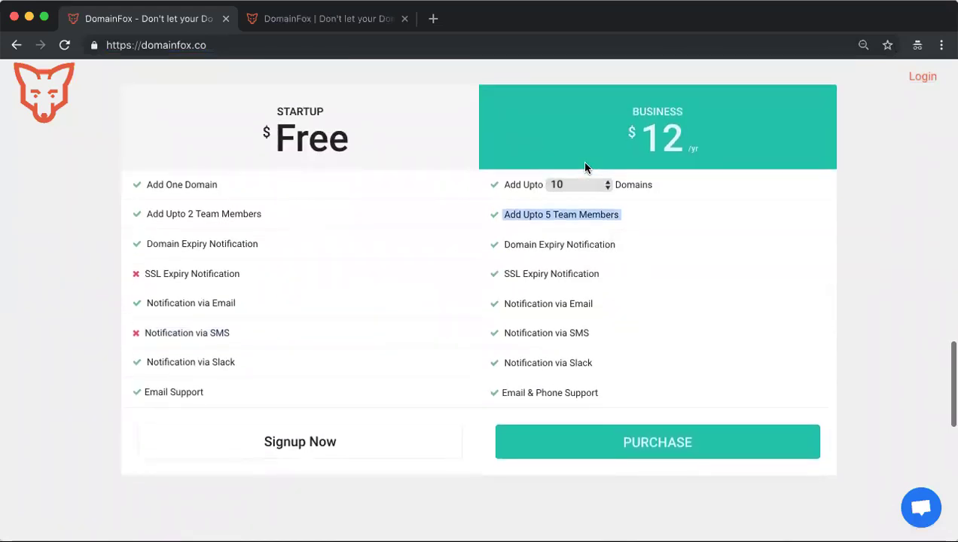
- Examine the Agency Portal add-on's one-time fee and feature list on the homepage
{"action": "scroll", "coordinate": [585, 168], "scroll_direction": "down", "scroll_amount": 1}
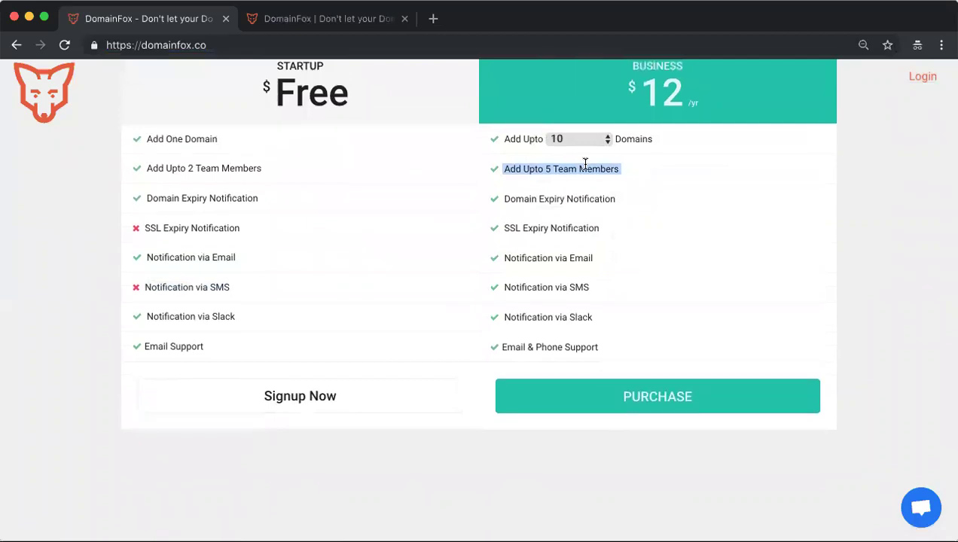
{"action": "scroll", "coordinate": [585, 164], "scroll_direction": "down", "scroll_amount": 10}
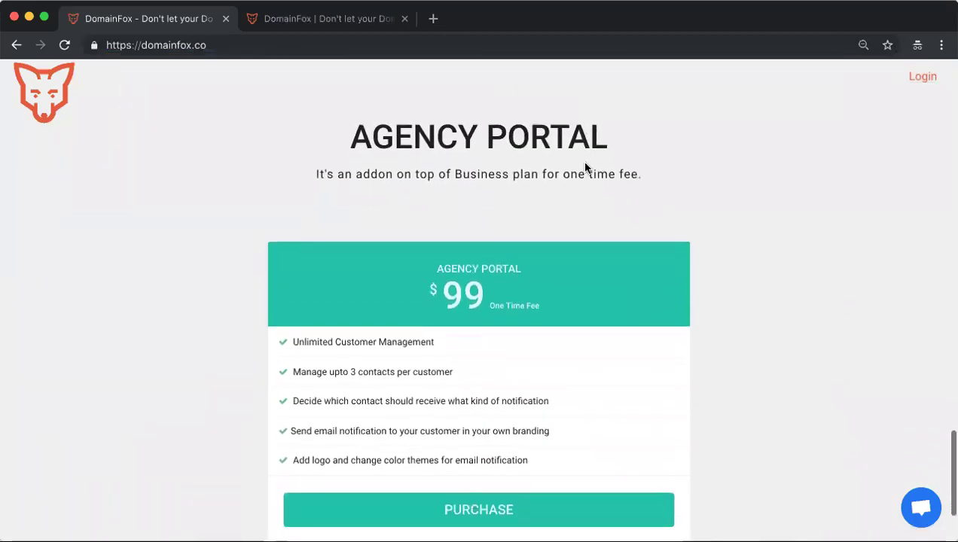
{"action": "scroll", "coordinate": [586, 167], "scroll_direction": "down", "scroll_amount": 1}
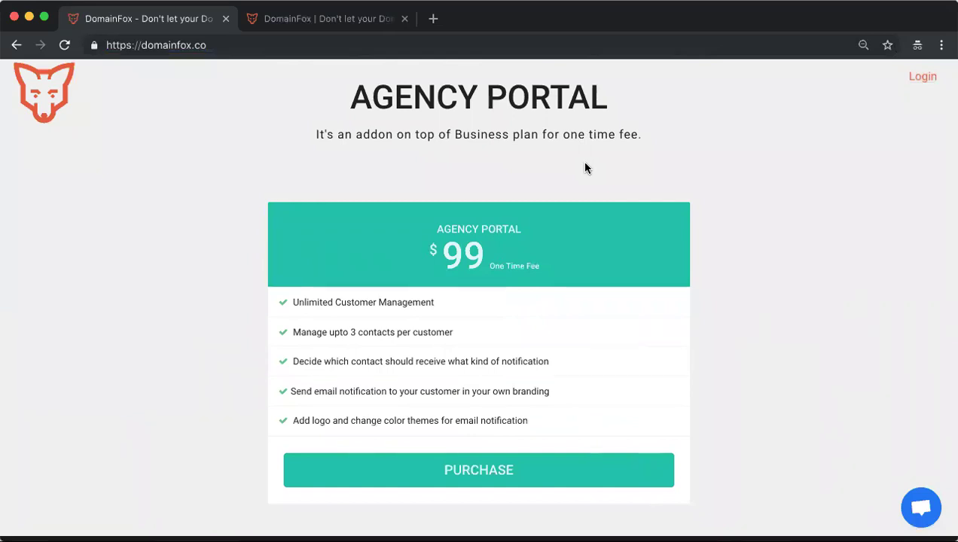
- Highlight the Agency Portal's customer management, contacts-per-customer and per-contact notification features one after another
{"action": "triple_click", "coordinate": [380, 296]}
{"action": "left_click", "coordinate": [411, 336]}
{"action": "triple_click", "coordinate": [411, 336]}
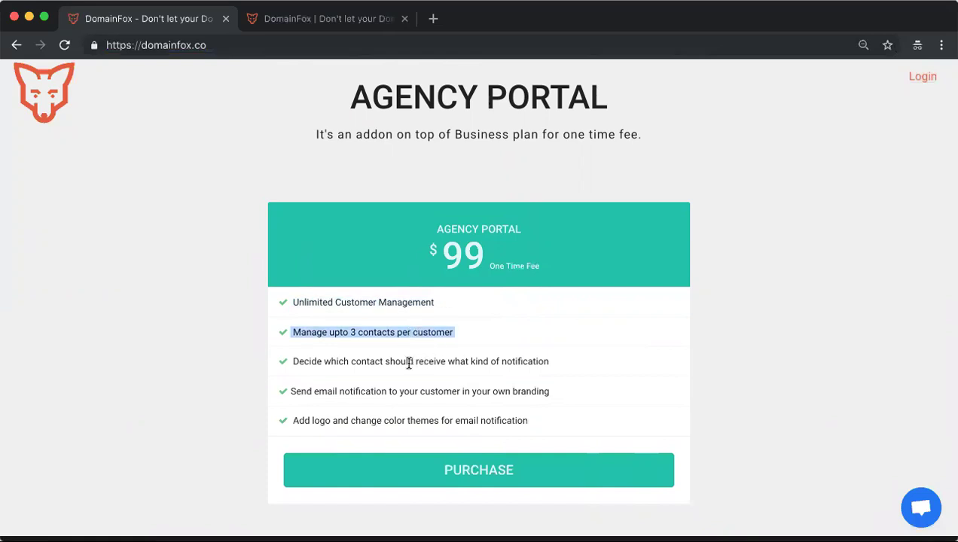
{"action": "triple_click", "coordinate": [409, 363]}
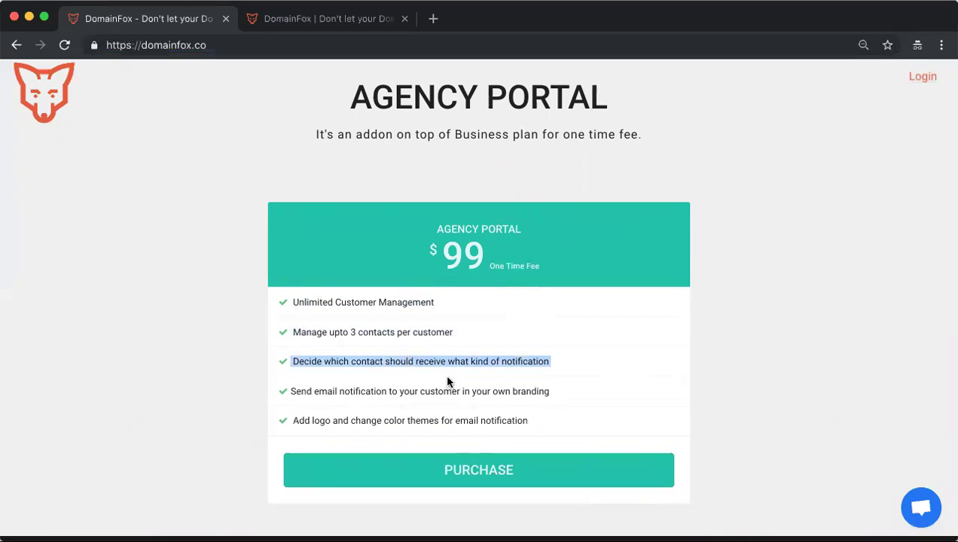
- Highlight the Agency Portal's own-branding email notification feature, followed by its logo and color theme feature
{"action": "scroll", "coordinate": [447, 380], "scroll_direction": "down", "scroll_amount": 1}
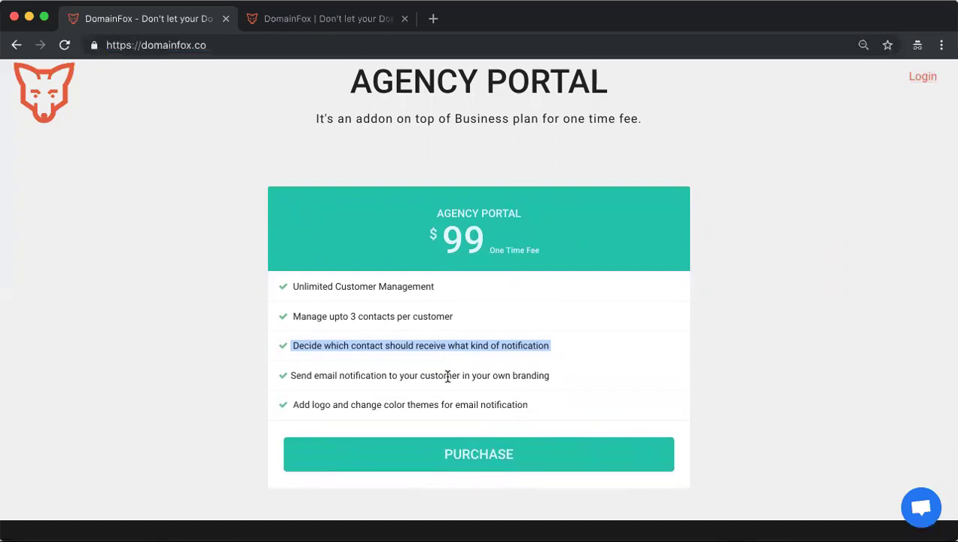
{"action": "scroll", "coordinate": [447, 377], "scroll_direction": "down", "scroll_amount": 1}
{"action": "double_click", "coordinate": [444, 358]}
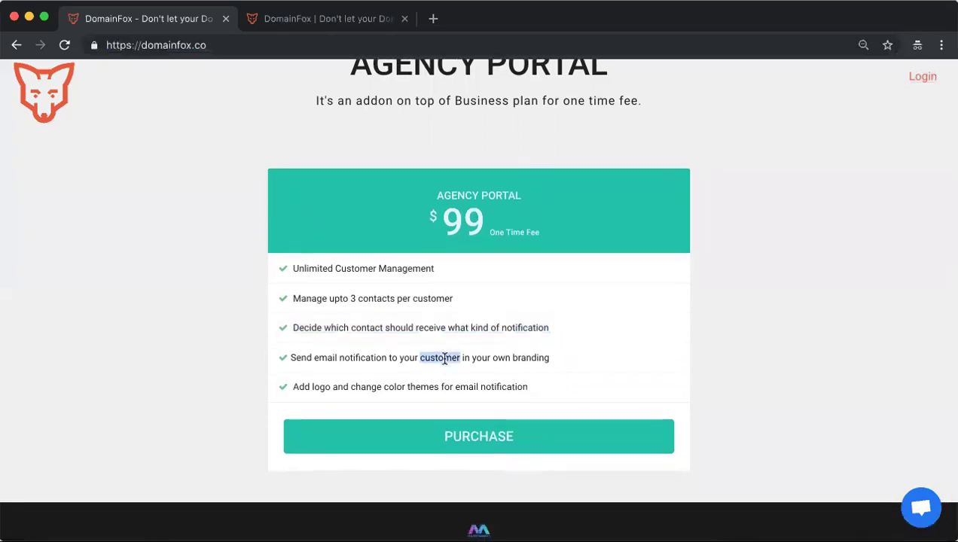
{"action": "triple_click", "coordinate": [445, 359]}
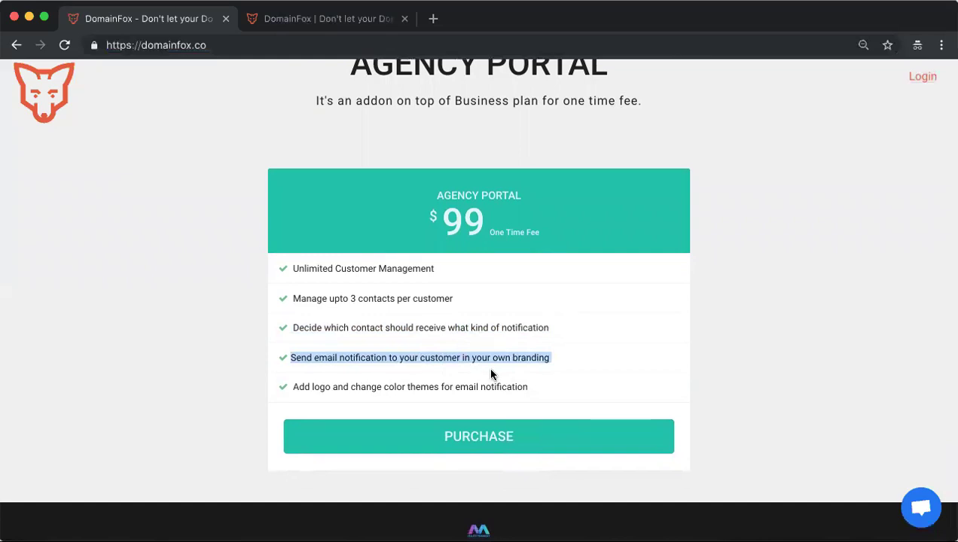
{"action": "triple_click", "coordinate": [438, 386]}
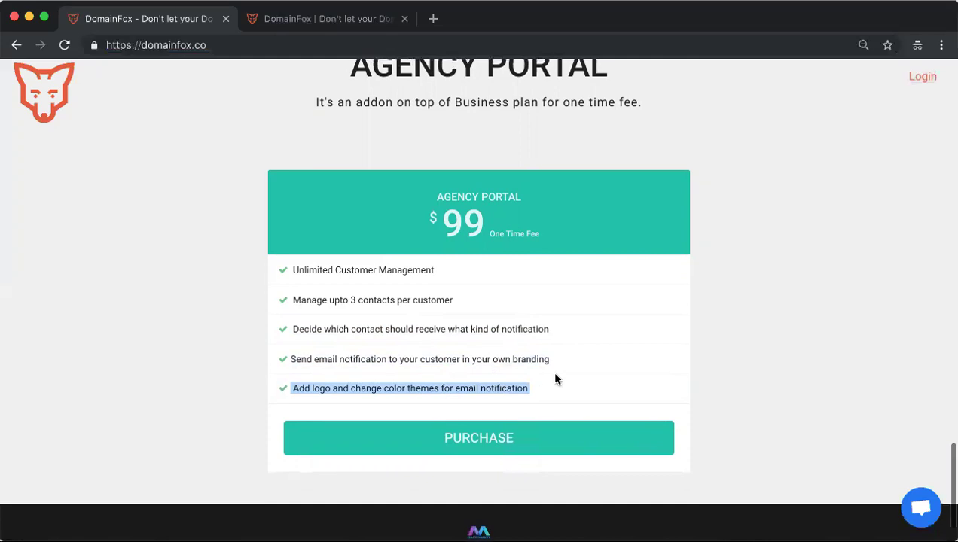
- Return to the plan comparison and highlight the Business plan's yearly price, then clear the highlight
{"action": "scroll", "coordinate": [555, 379], "scroll_direction": "up", "scroll_amount": 1}
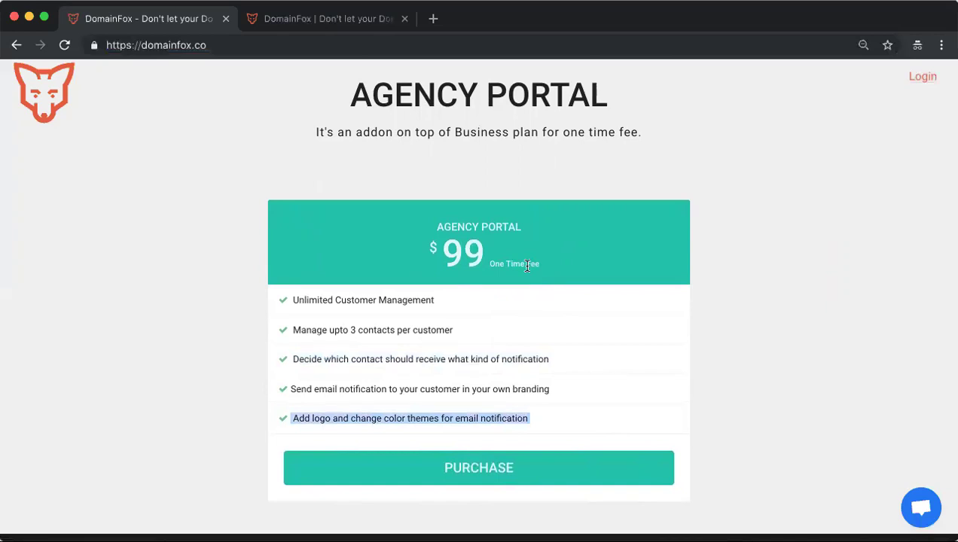
{"action": "scroll", "coordinate": [527, 265], "scroll_direction": "up", "scroll_amount": 6}
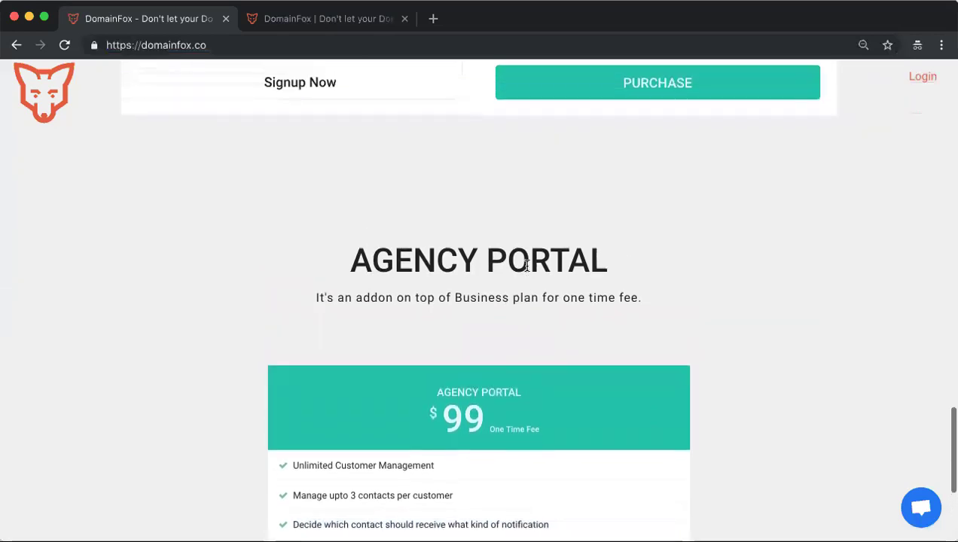
{"action": "scroll", "coordinate": [527, 270], "scroll_direction": "up", "scroll_amount": 2}
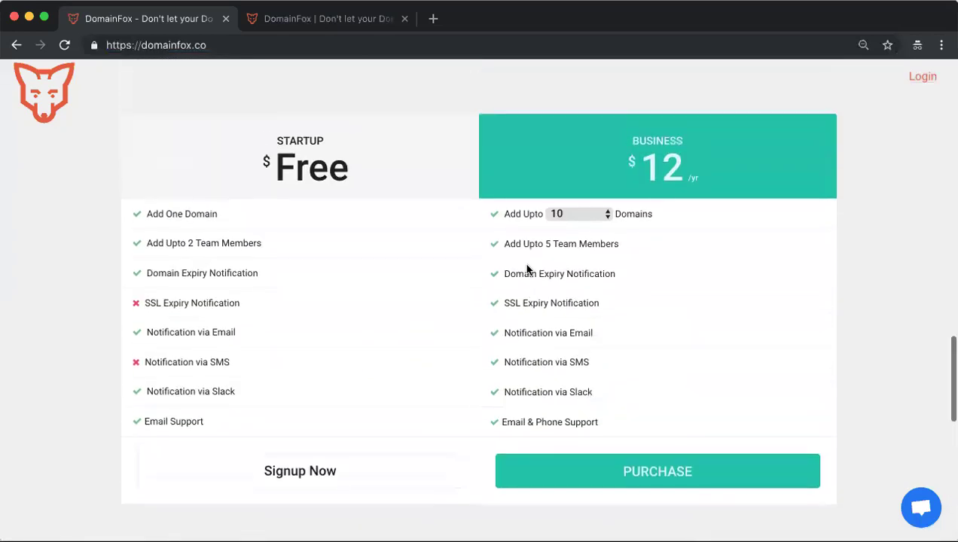
{"action": "double_click", "coordinate": [662, 171]}
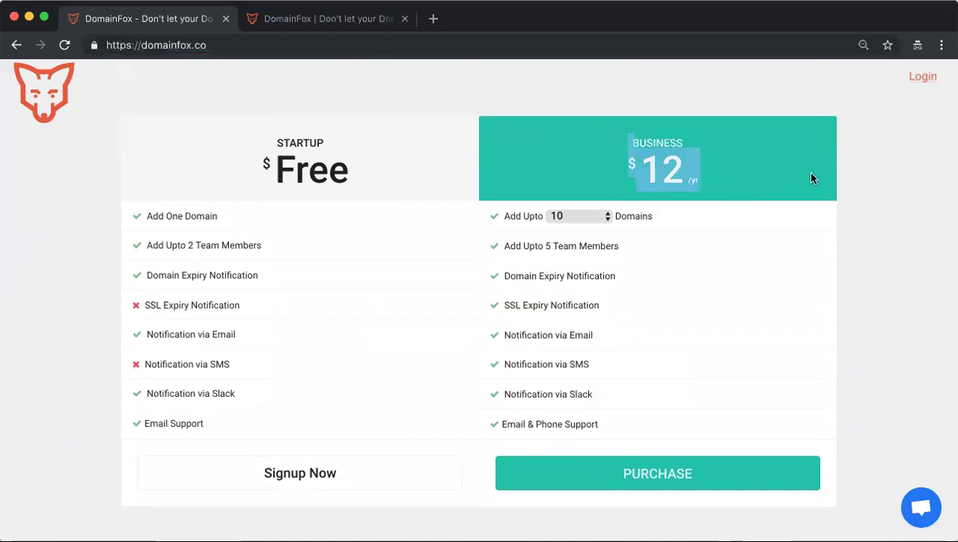
{"action": "left_click", "coordinate": [876, 183]}
- Compare the Business plan's yearly price at 50, 100, 500 and 1000 domains, and set the domain limit back to 10
{"action": "left_click", "coordinate": [578, 217]}
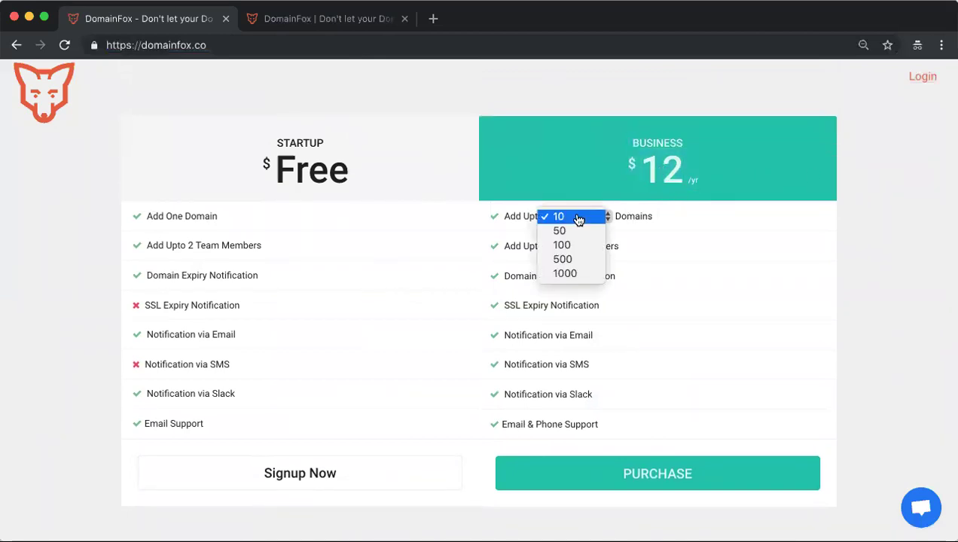
{"action": "left_click", "coordinate": [569, 231]}
{"action": "left_click", "coordinate": [578, 218]}
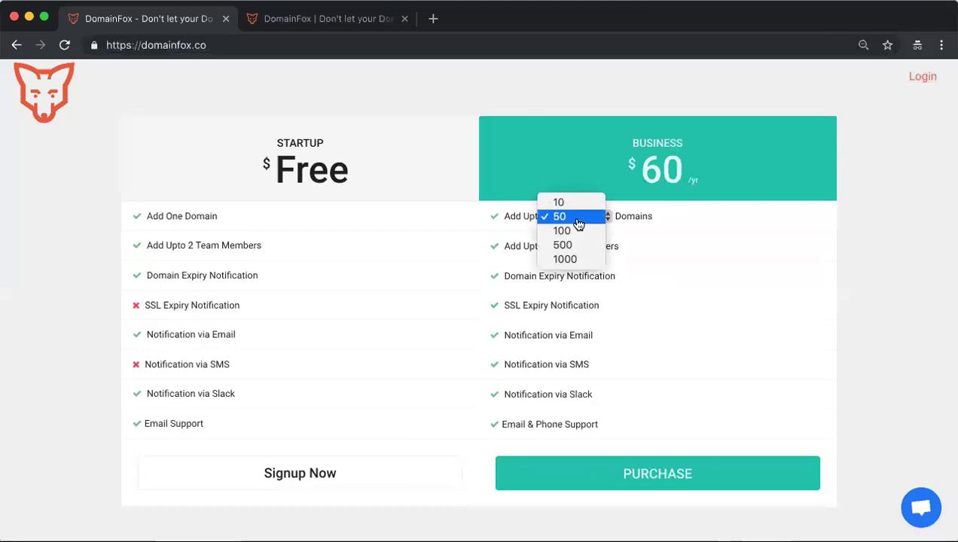
{"action": "left_click", "coordinate": [574, 232]}
{"action": "left_click", "coordinate": [586, 221]}
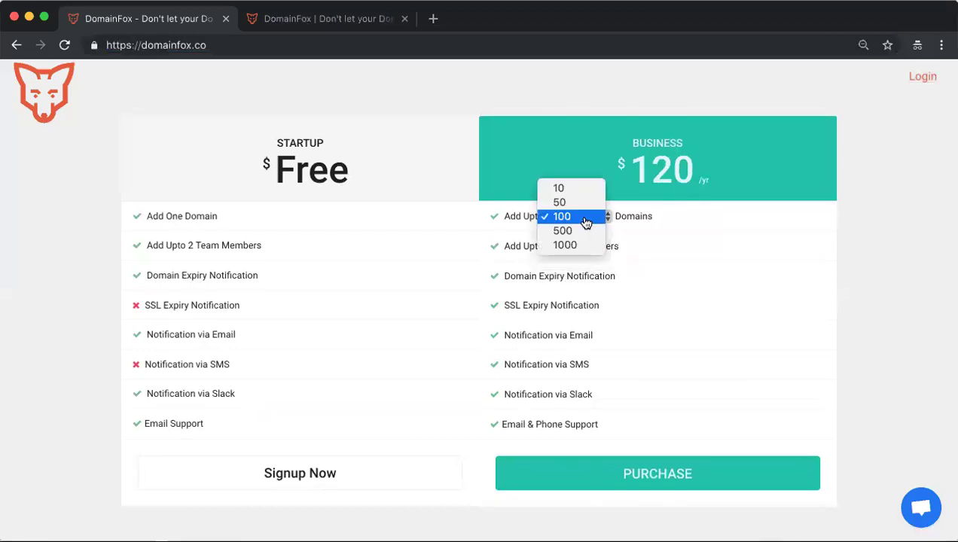
{"action": "left_click", "coordinate": [580, 231]}
{"action": "left_click", "coordinate": [580, 223]}
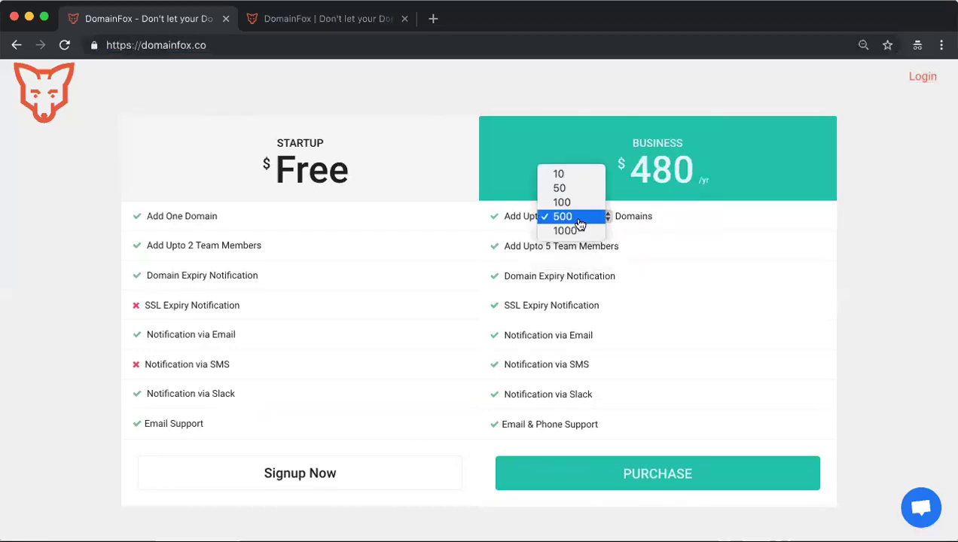
{"action": "left_click", "coordinate": [574, 234]}
{"action": "left_click", "coordinate": [593, 220]}
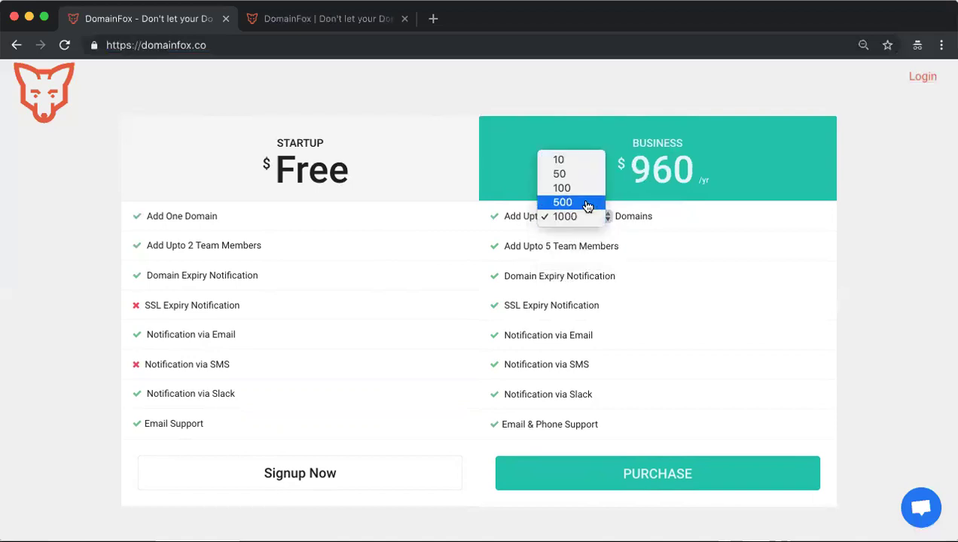
{"action": "left_click", "coordinate": [572, 160]}
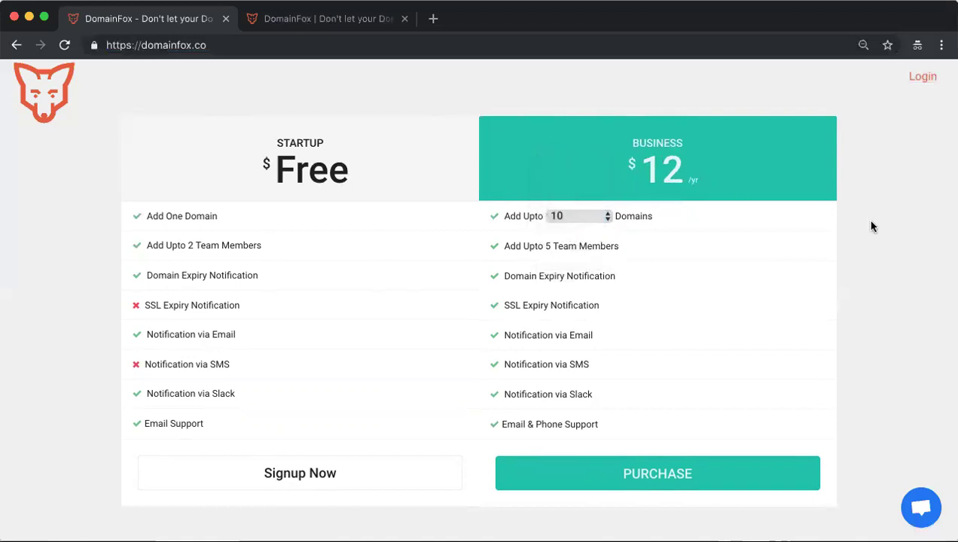
- Return to the hero banner at the start of the homepage, passing the pricing, notification and Why DomainFox sections
{"action": "scroll", "coordinate": [871, 226], "scroll_direction": "up", "scroll_amount": 4}
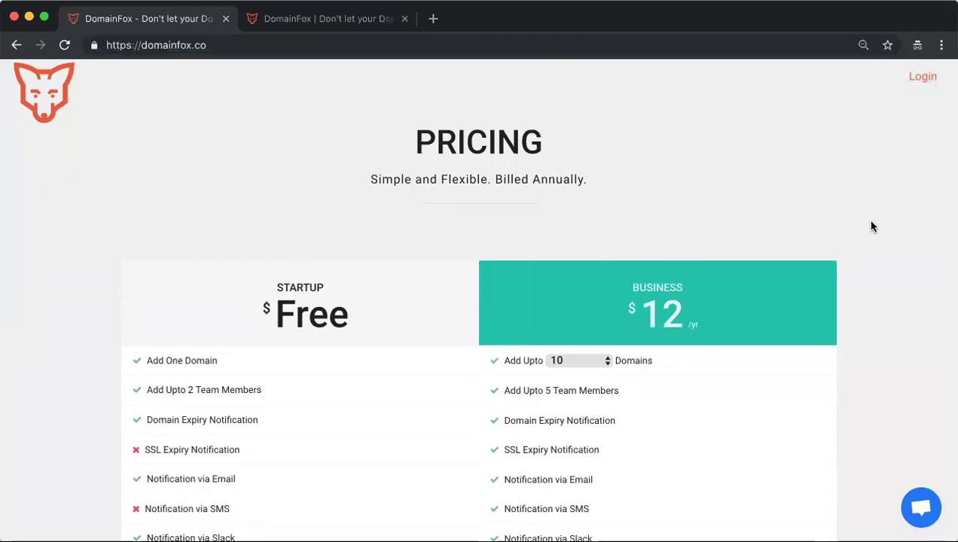
{"action": "scroll", "coordinate": [872, 226], "scroll_direction": "up", "scroll_amount": 10}
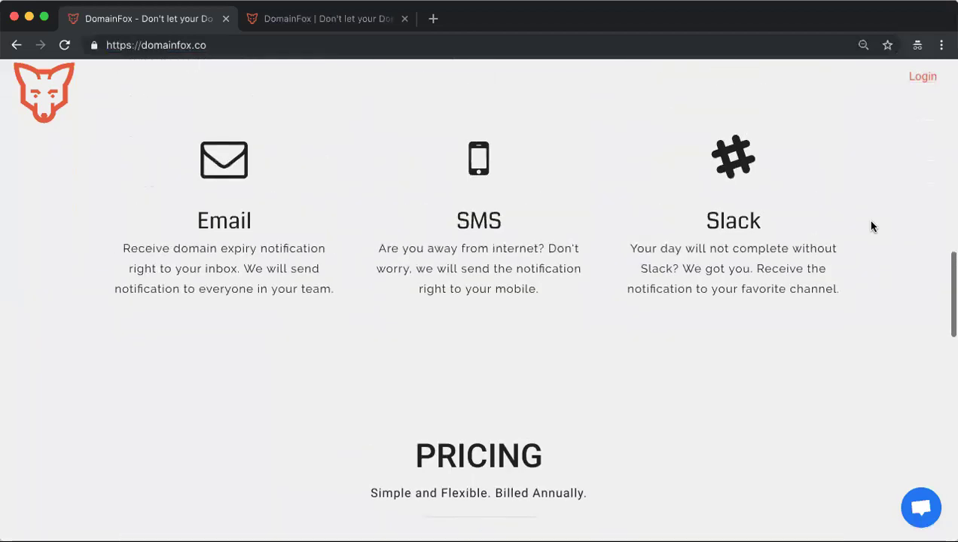
{"action": "scroll", "coordinate": [871, 226], "scroll_direction": "up", "scroll_amount": 9}
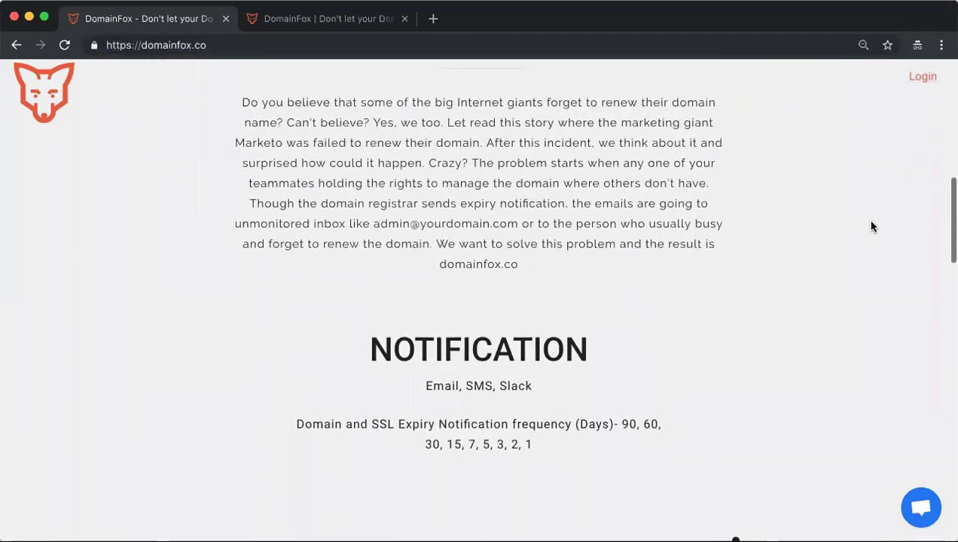
{"action": "scroll", "coordinate": [871, 226], "scroll_direction": "up", "scroll_amount": 11}
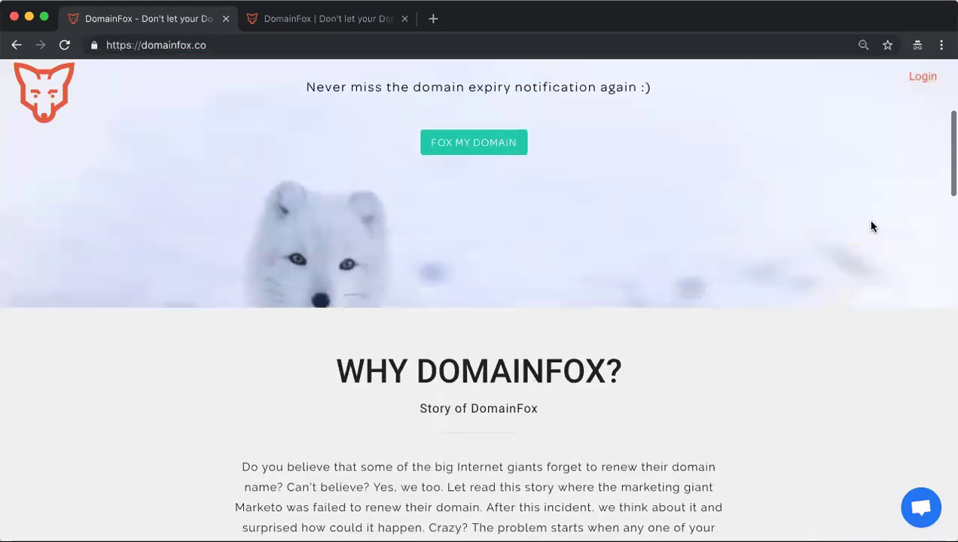
{"action": "scroll", "coordinate": [871, 226], "scroll_direction": "up", "scroll_amount": 4}
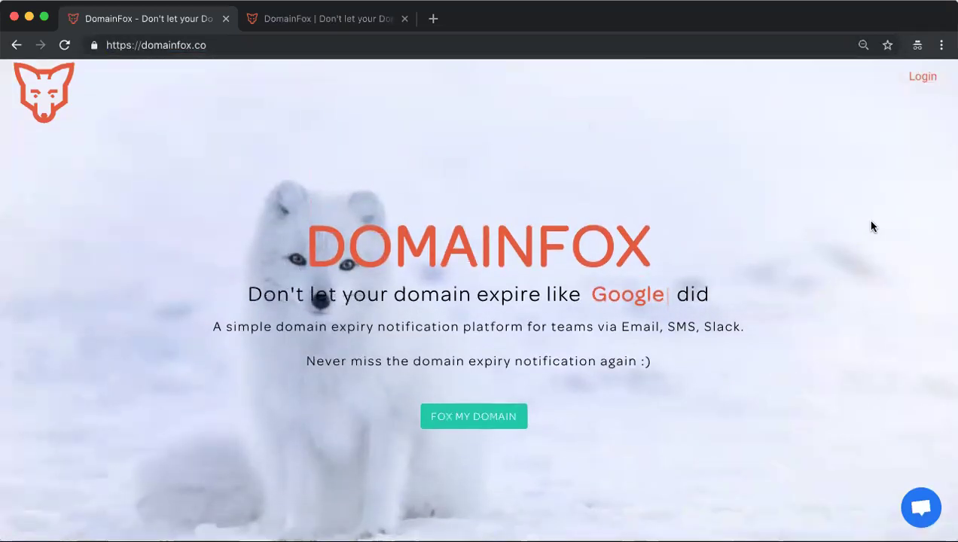